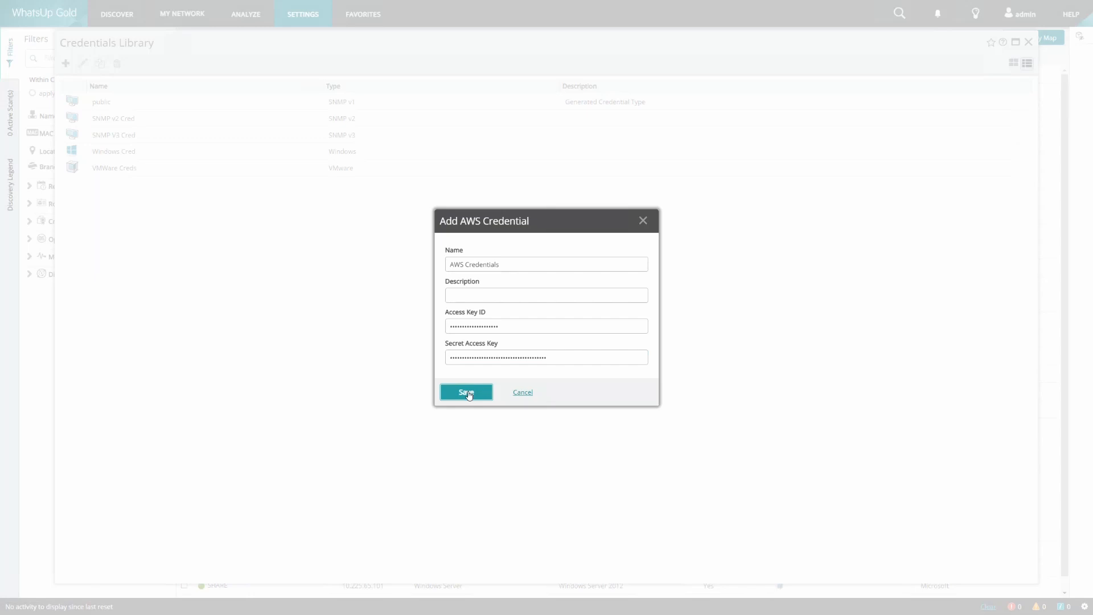
Save the AWS credential and add an Azure credential named Azure Credentials, filling in its tenant ID, client ID and key.
left_click(467, 393)
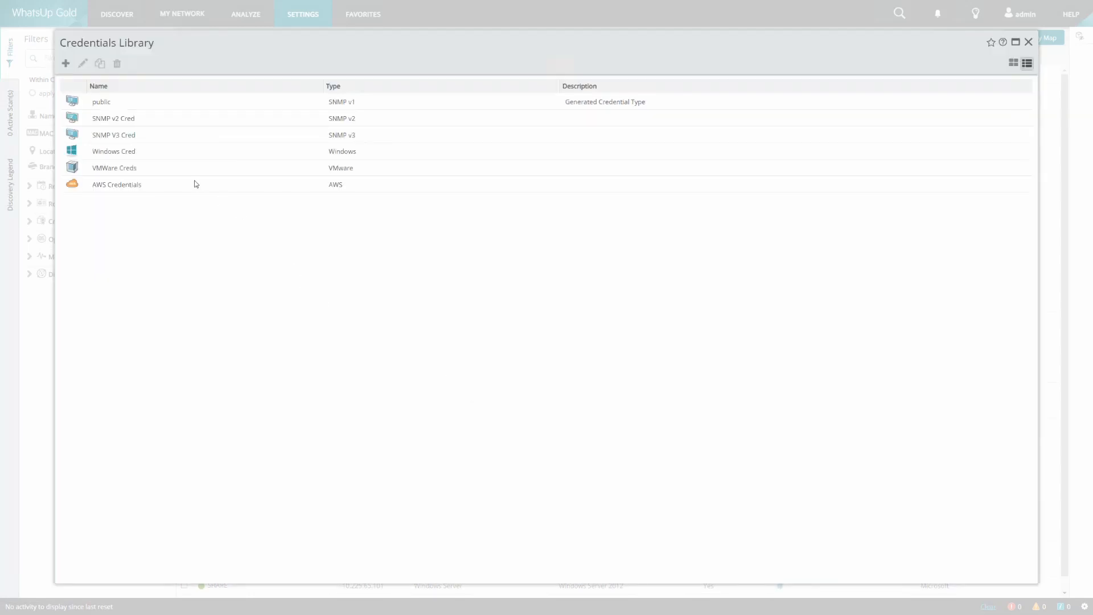
left_click(196, 184)
left_click(66, 63)
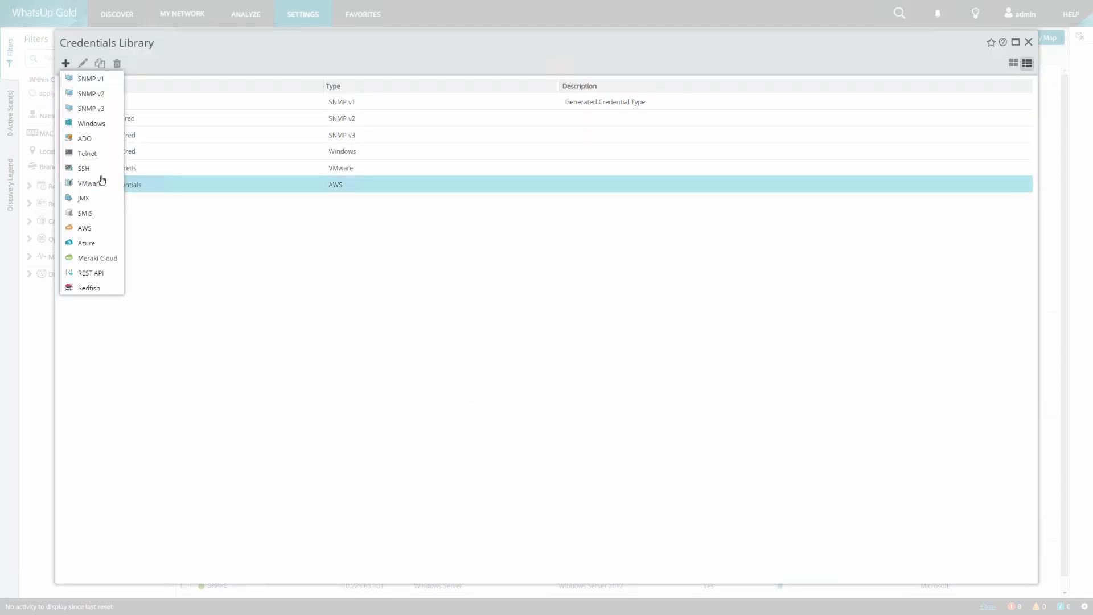
left_click(103, 244)
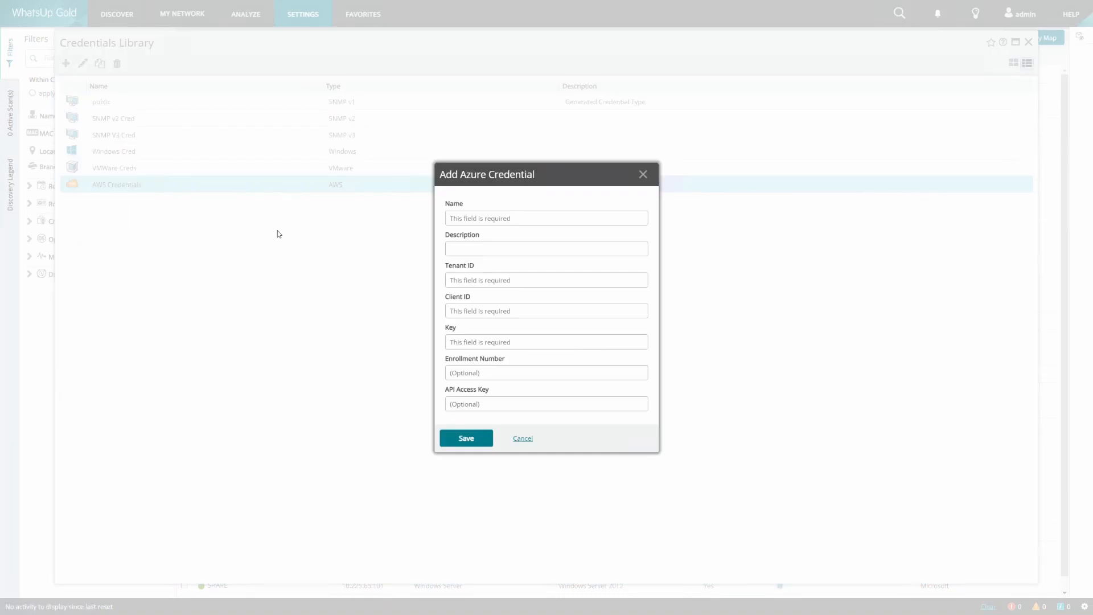
type("Azure Credentials")
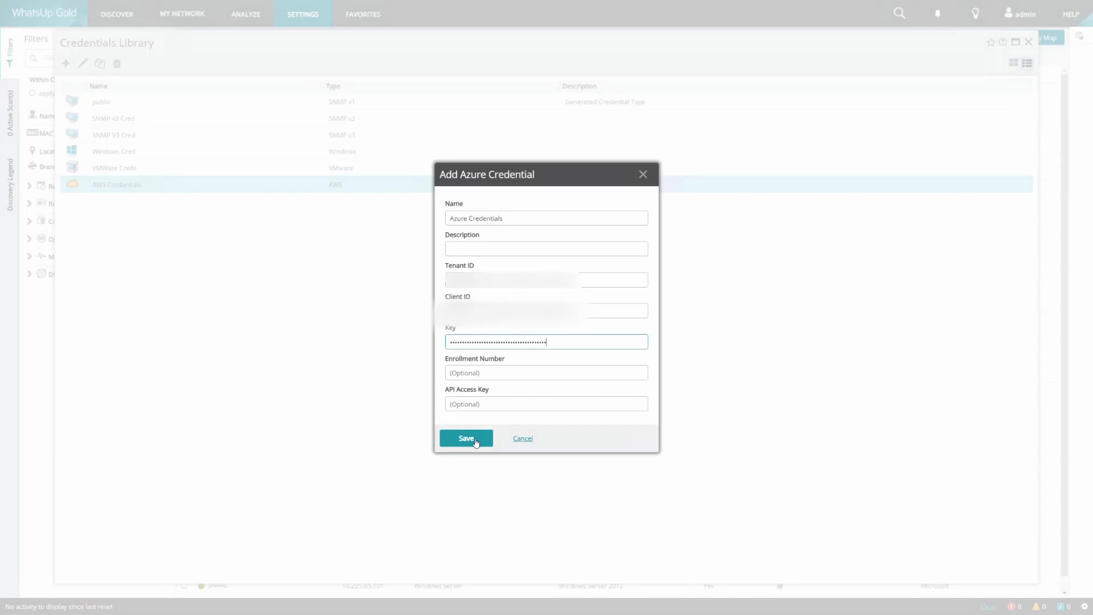
left_click(476, 442)
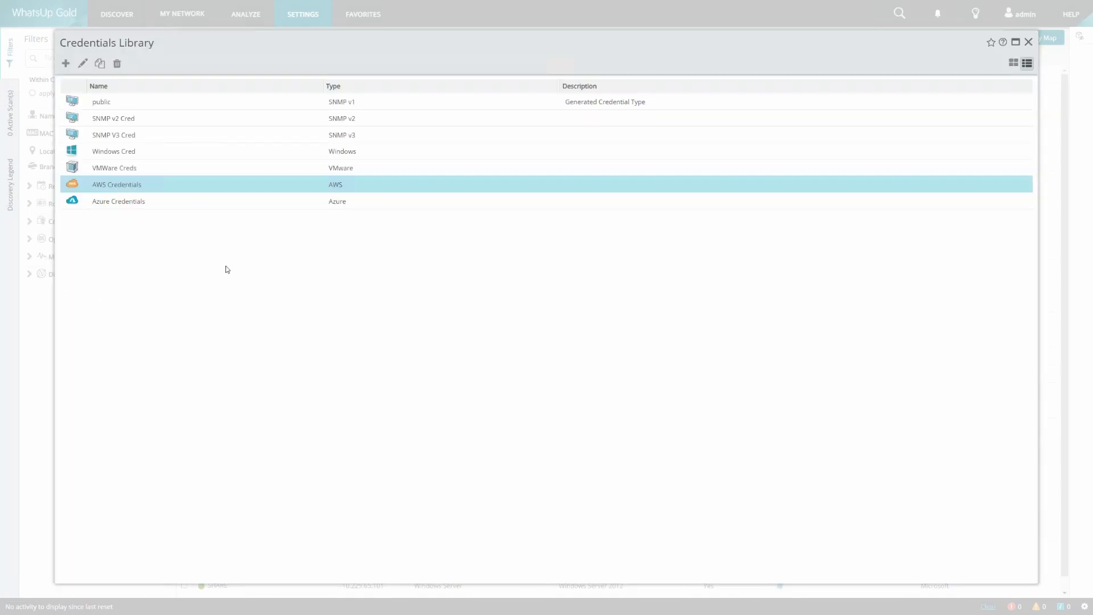
left_click(293, 202)
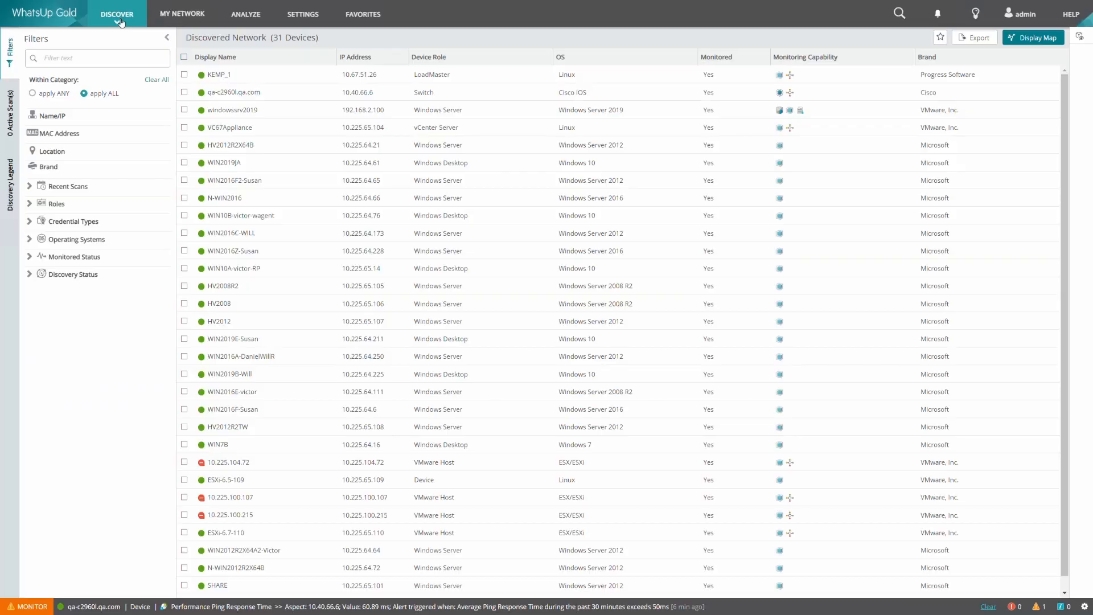
Create a new discovery scan with only AWS devices in the starting set, excluding IP ranges, gateway IP and local subnet.
mouse_move(118, 17)
left_click(105, 59)
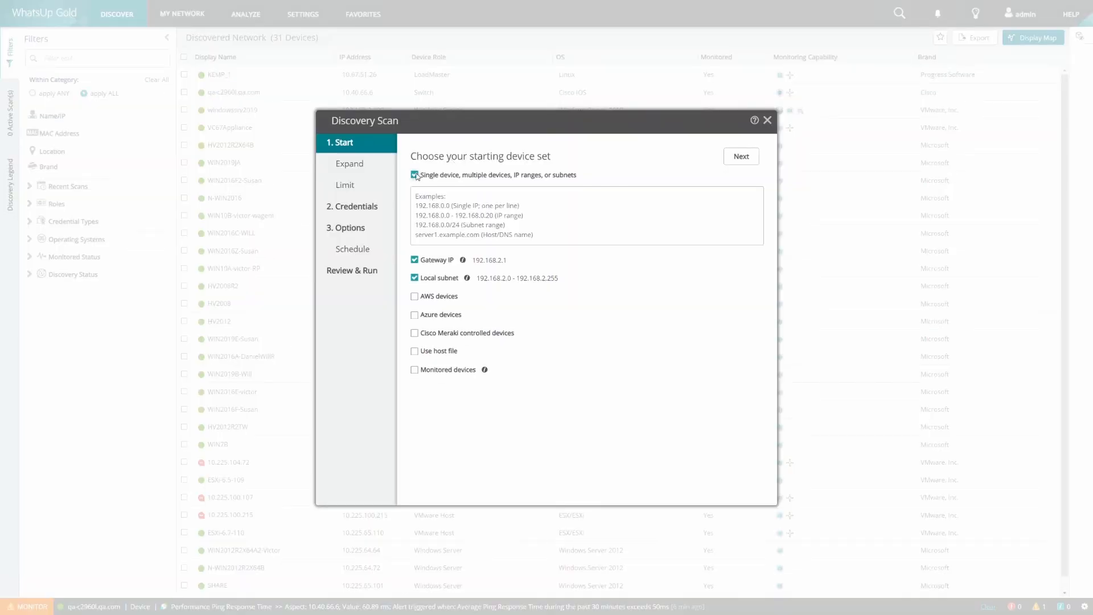
left_click(416, 176)
left_click(415, 261)
left_click(415, 278)
left_click(415, 297)
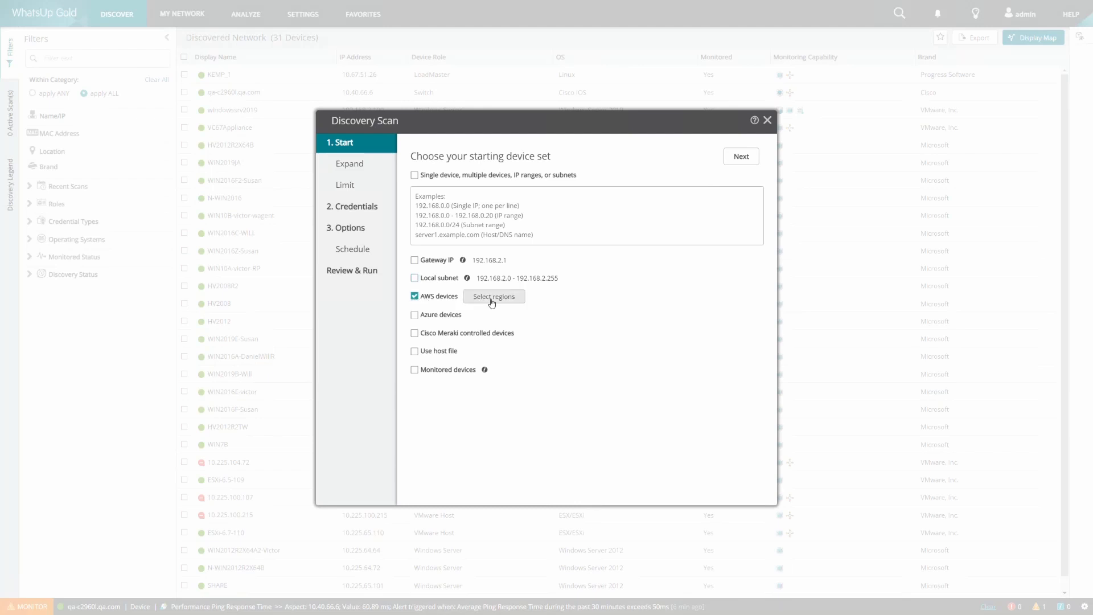
Include all AWS regions in the scan.
left_click(493, 297)
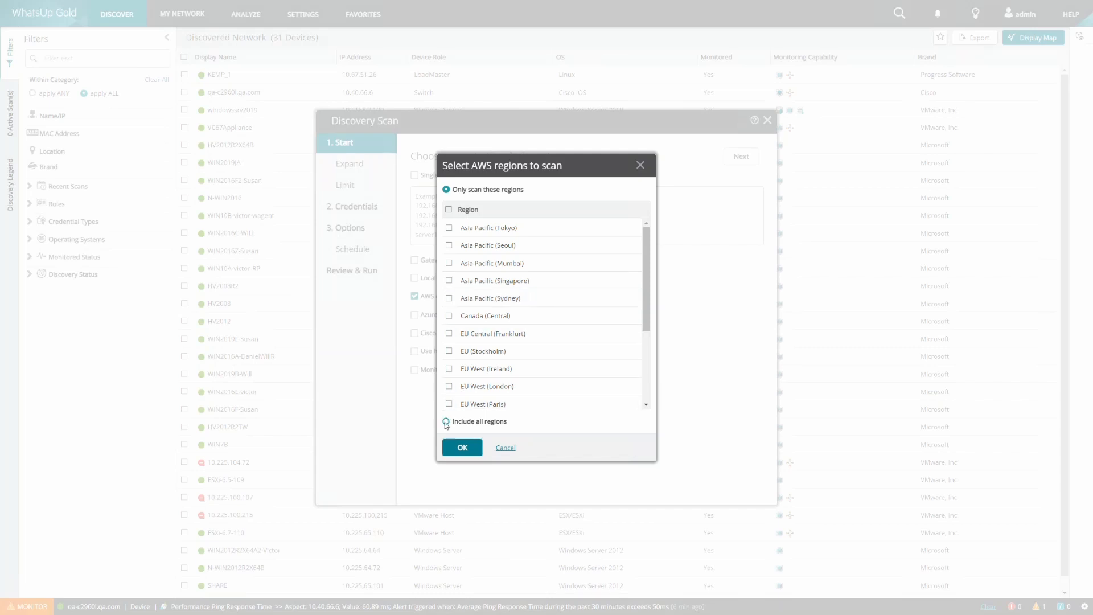
left_click(446, 422)
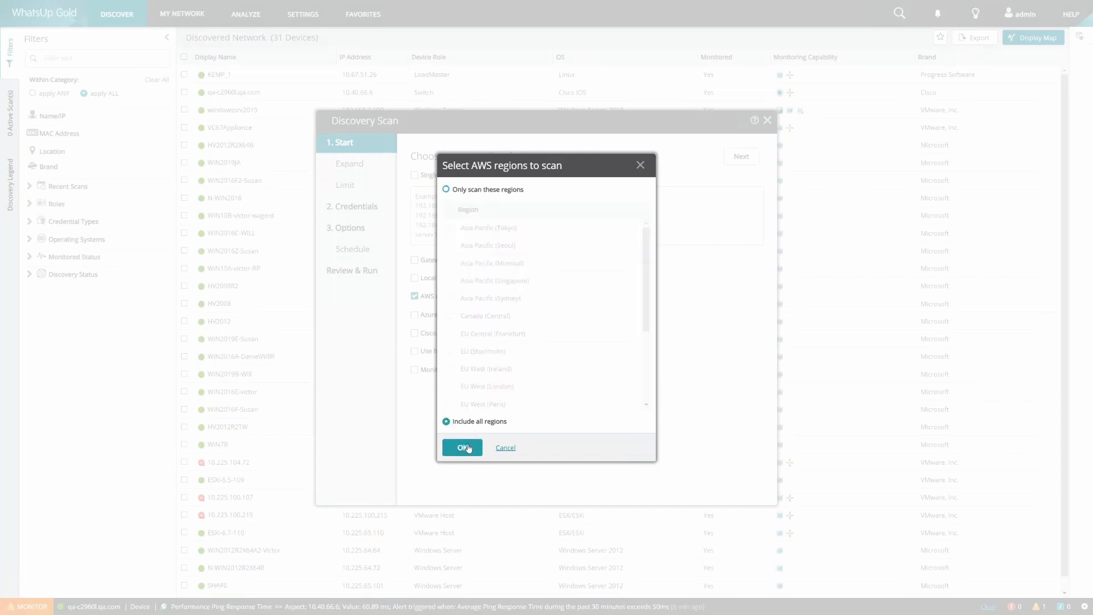
left_click(466, 447)
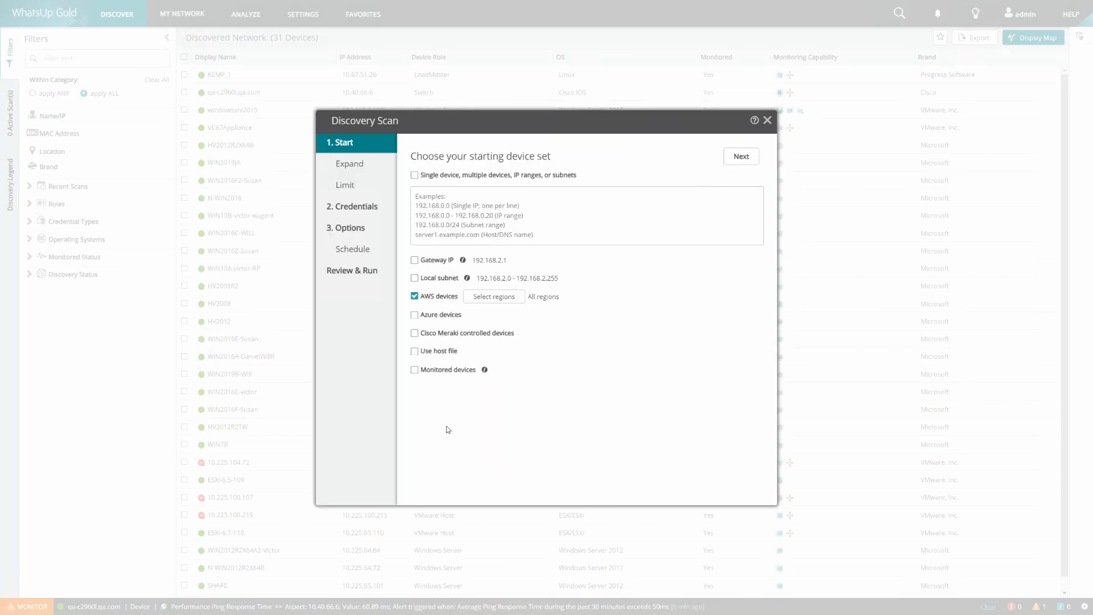
Turn off scan expansion to the virtualization environment, wireless infrastructure and storage devices.
left_click(351, 169)
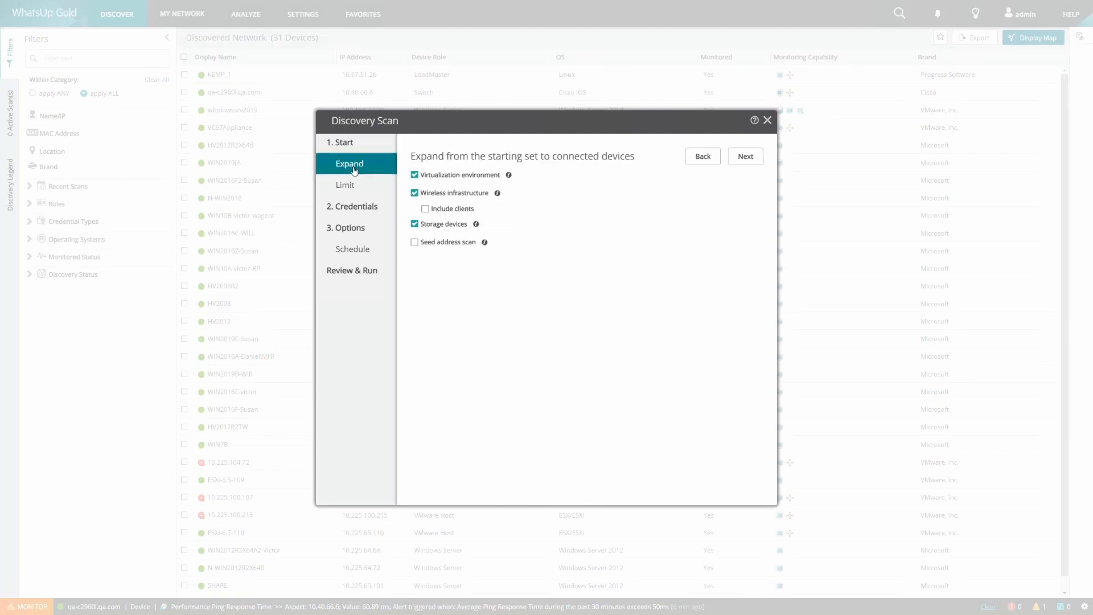
left_click(415, 175)
left_click(415, 193)
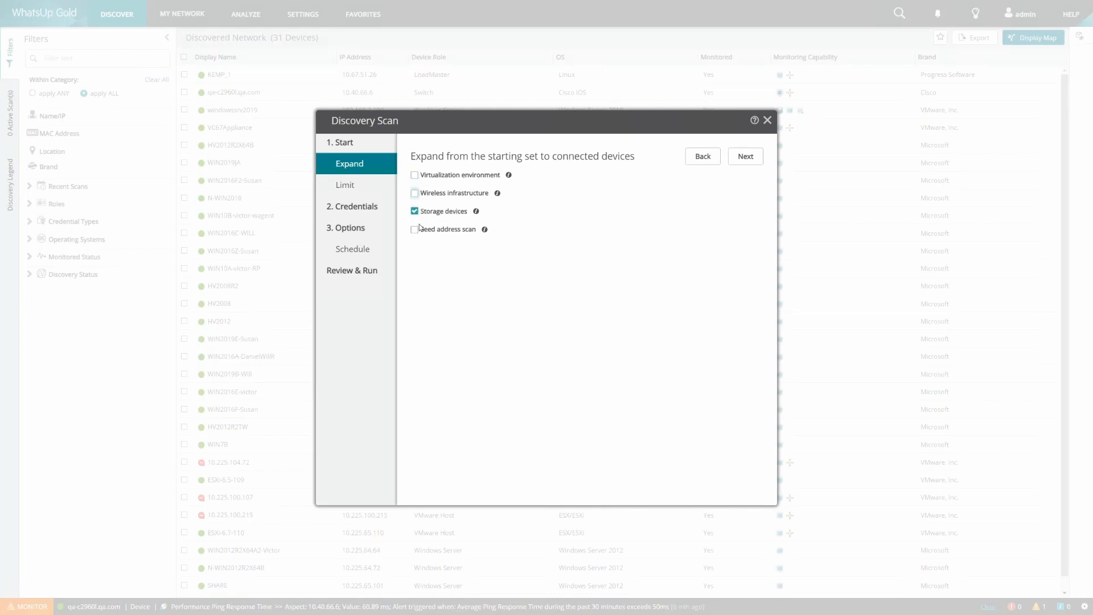
left_click(415, 212)
Leave the scan limits unset and restrict the scan's credentials to AWS Credentials instead of all current and future ones.
left_click(352, 187)
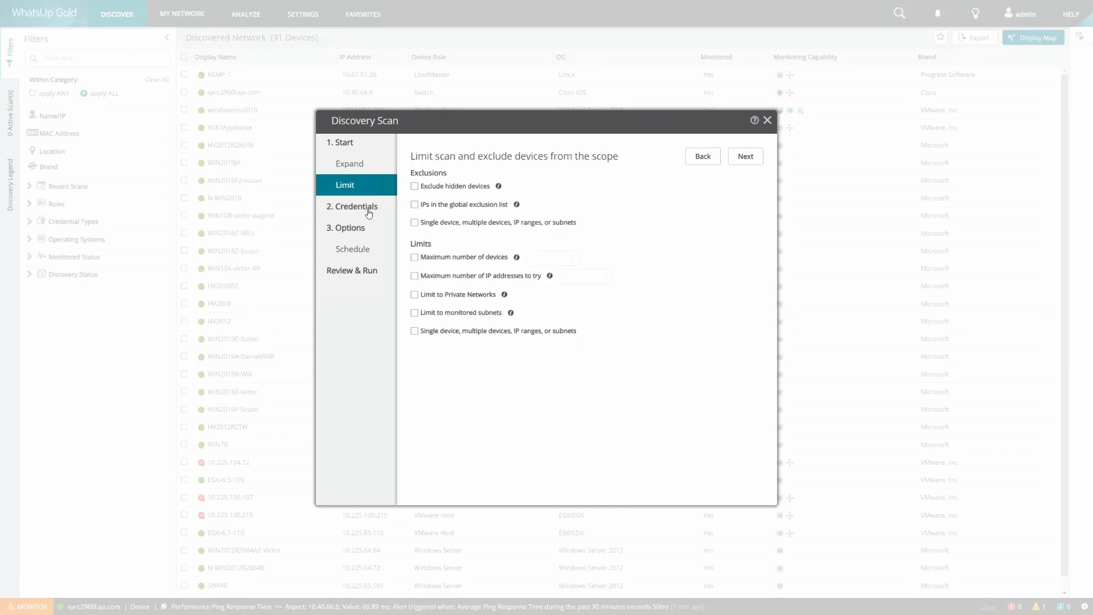
left_click(357, 209)
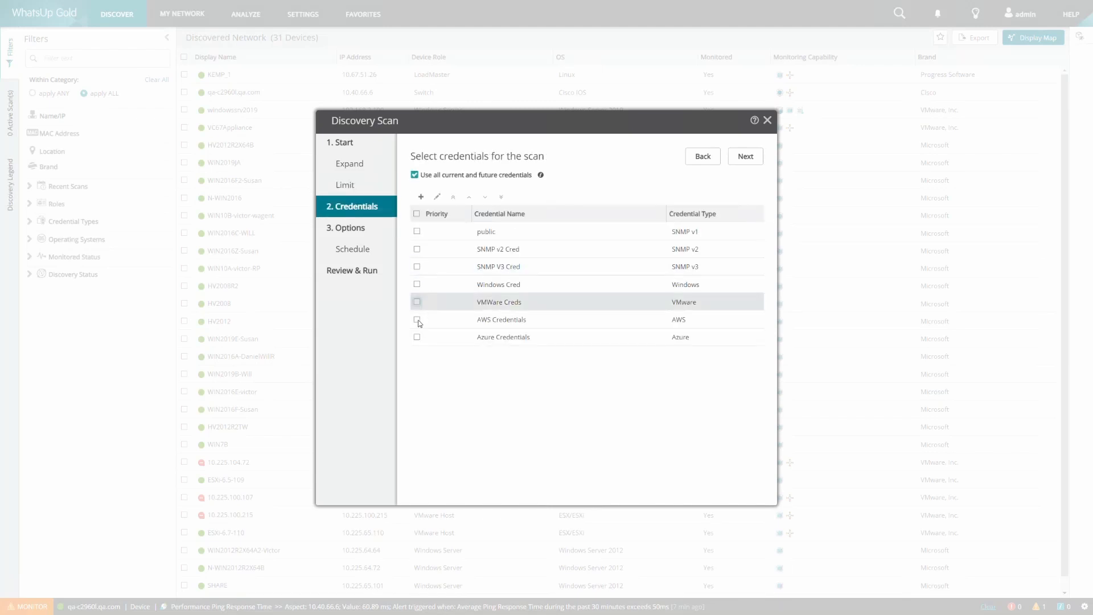
left_click(415, 175)
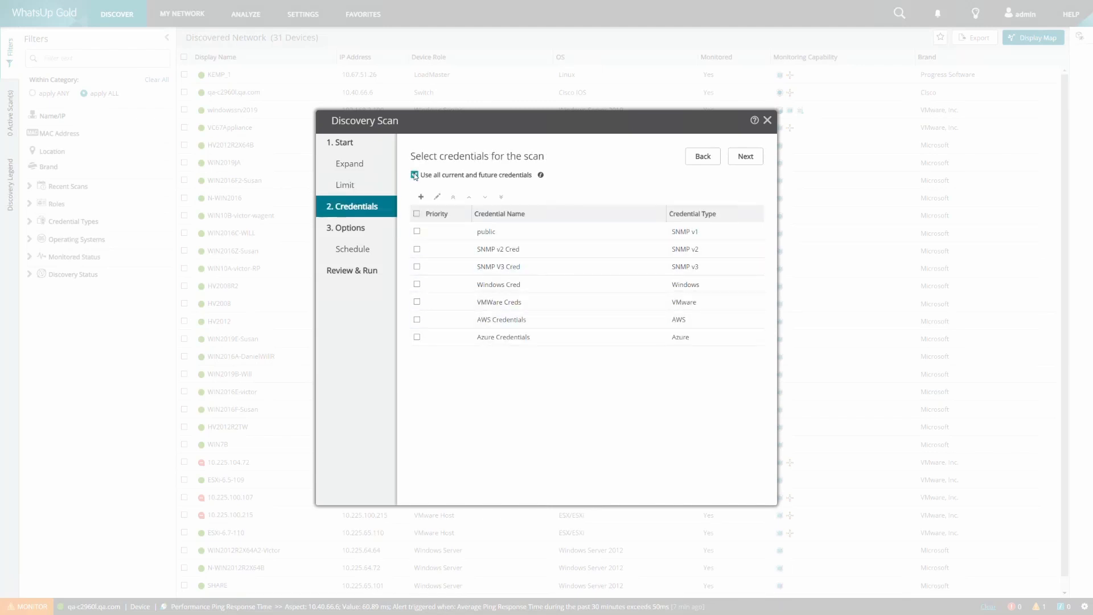
left_click(418, 320)
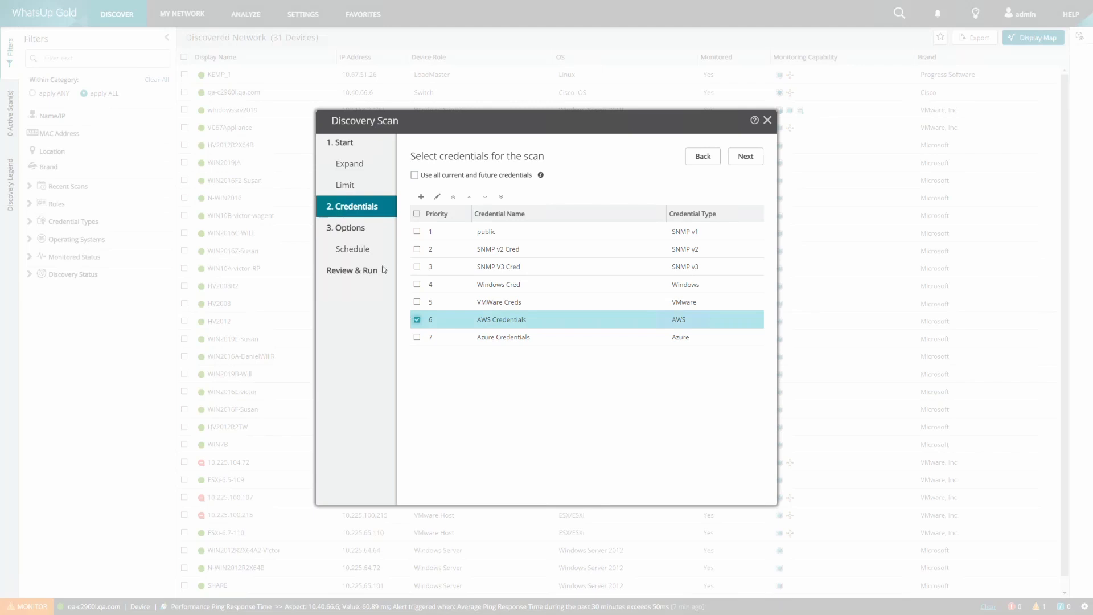
Go through the scan options and schedule without changes, review the scan summary and run the discovery scan.
left_click(365, 228)
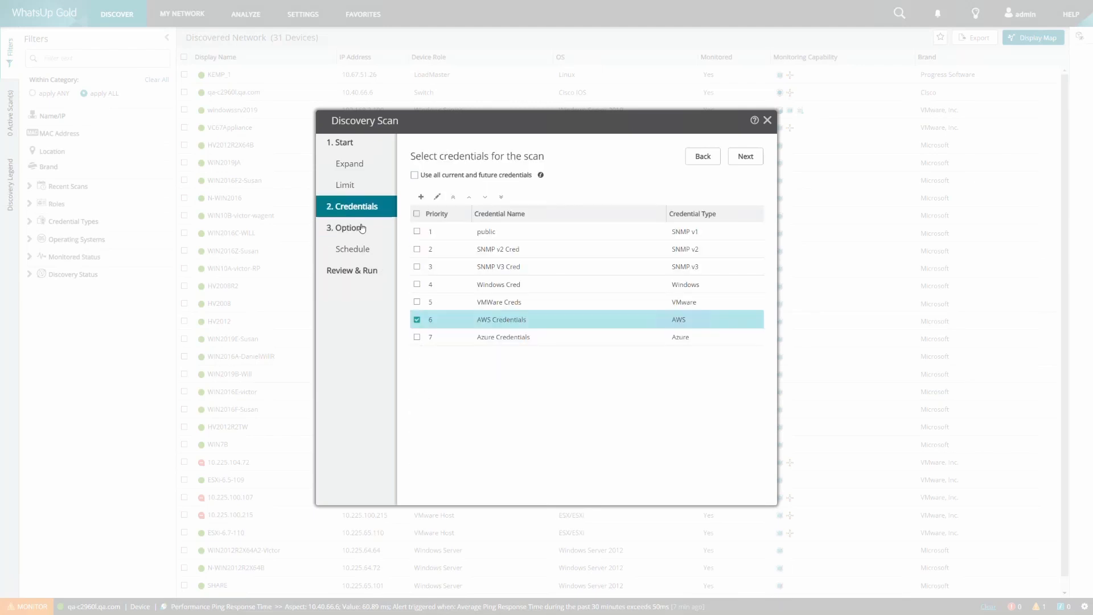
left_click(362, 228)
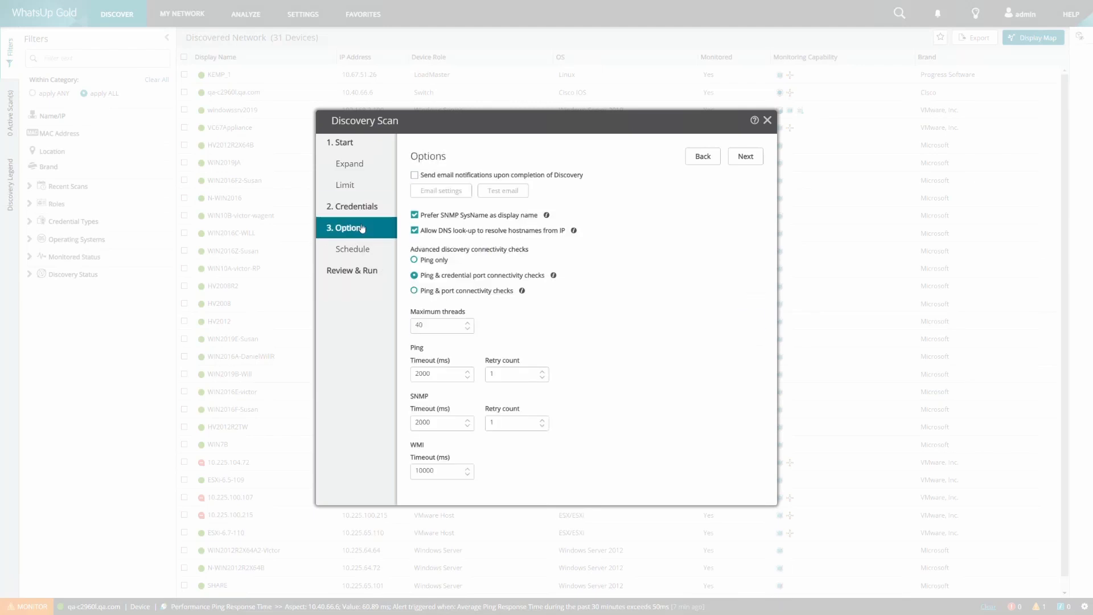
left_click(354, 253)
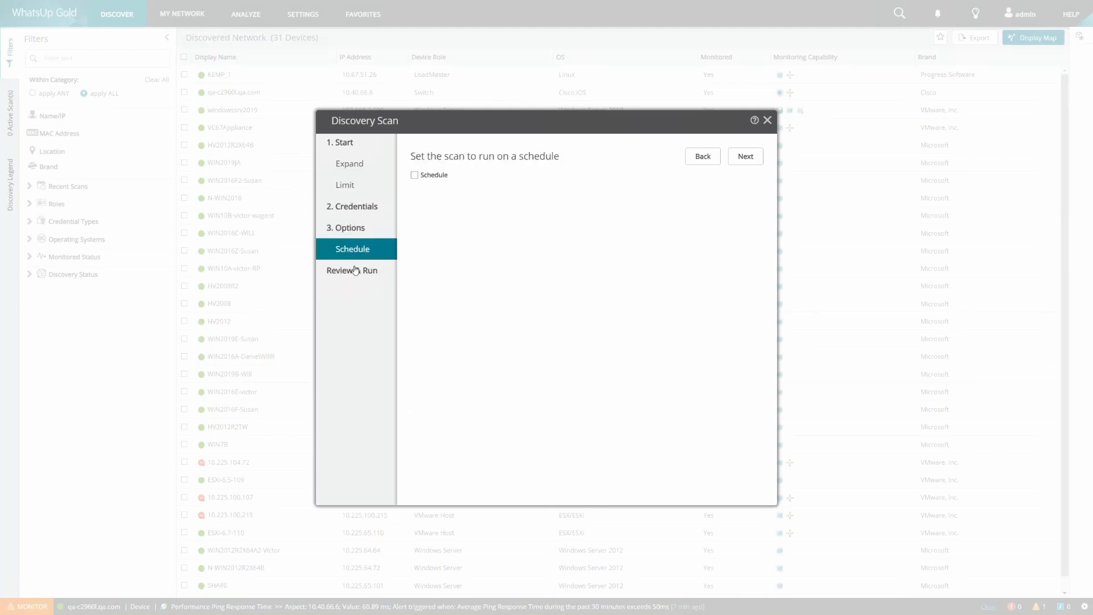
left_click(355, 272)
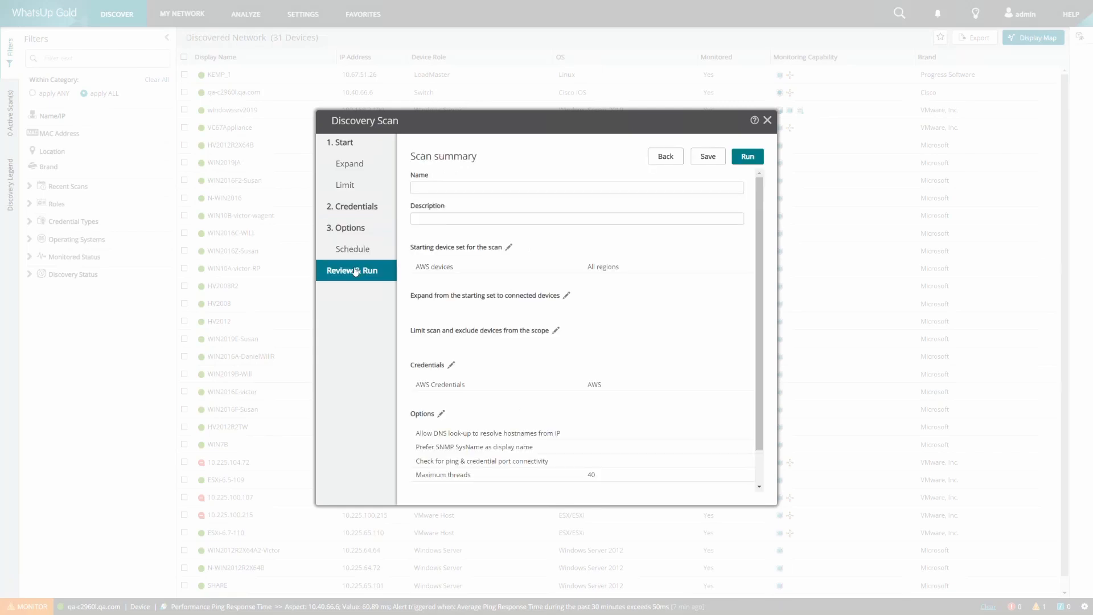
left_click(745, 158)
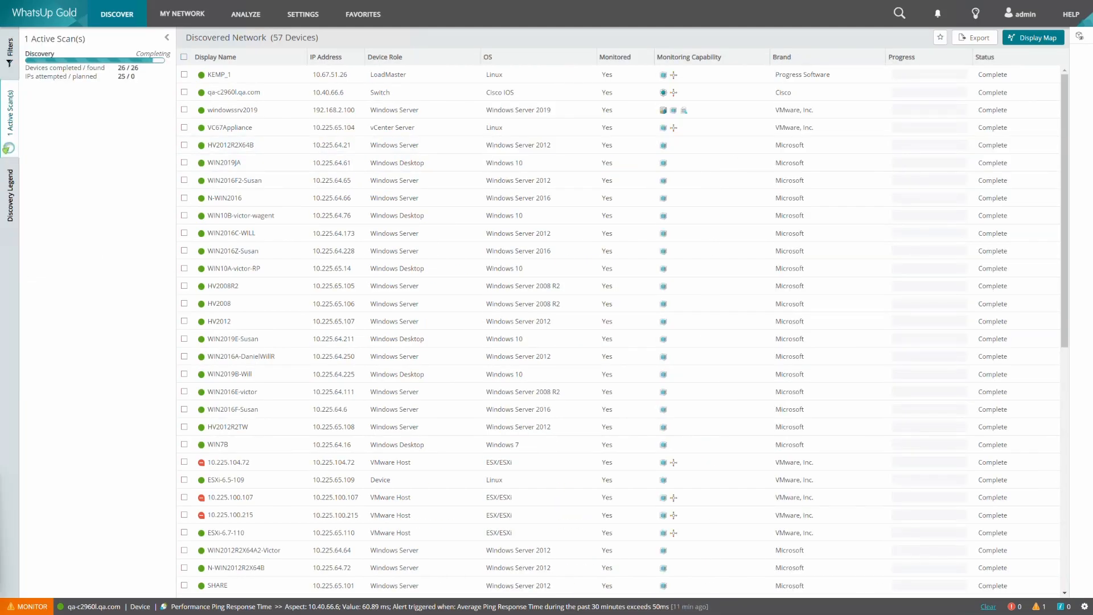
Filter the discovered network to the recent scan Discovery (11/15/2022 4:36:44 pm).
left_click(10, 48)
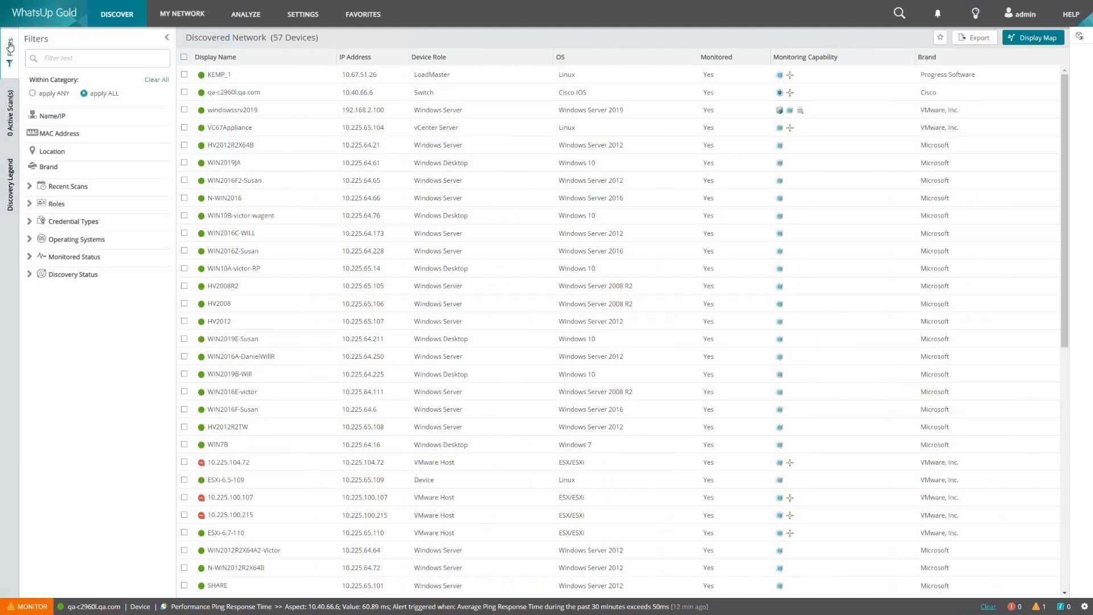
left_click(31, 188)
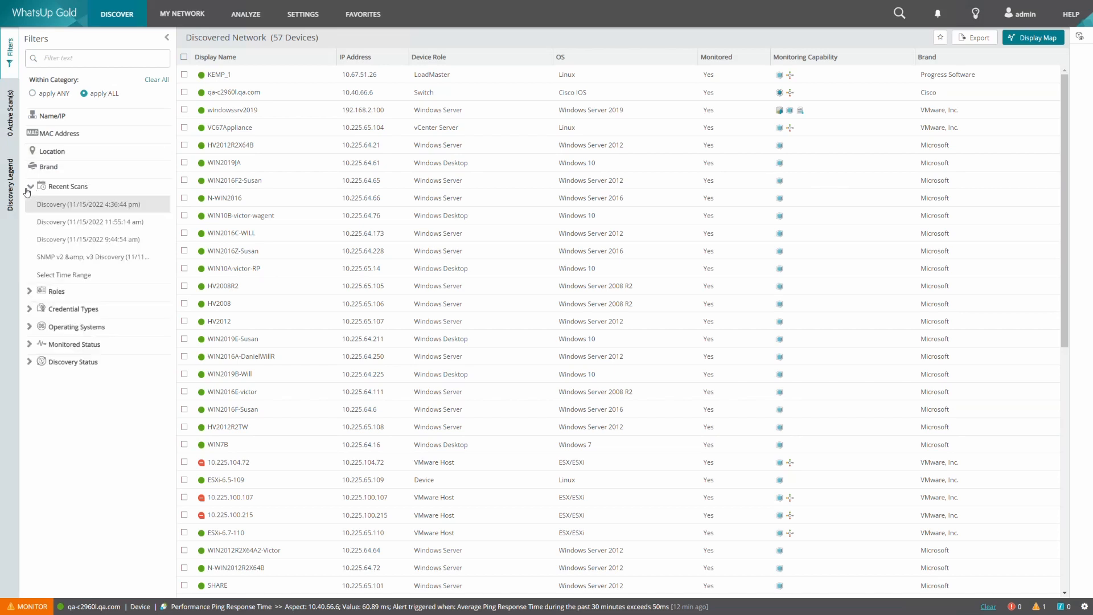
left_click(121, 205)
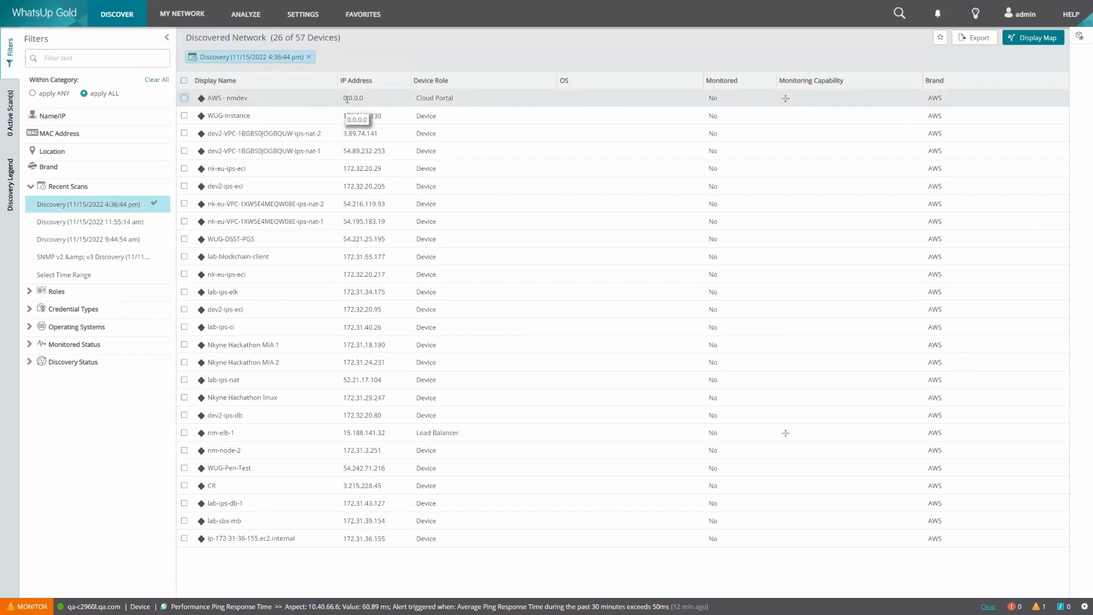
Examine the device information and credential status of the AWS - nmdev cloud portal.
left_click(300, 100)
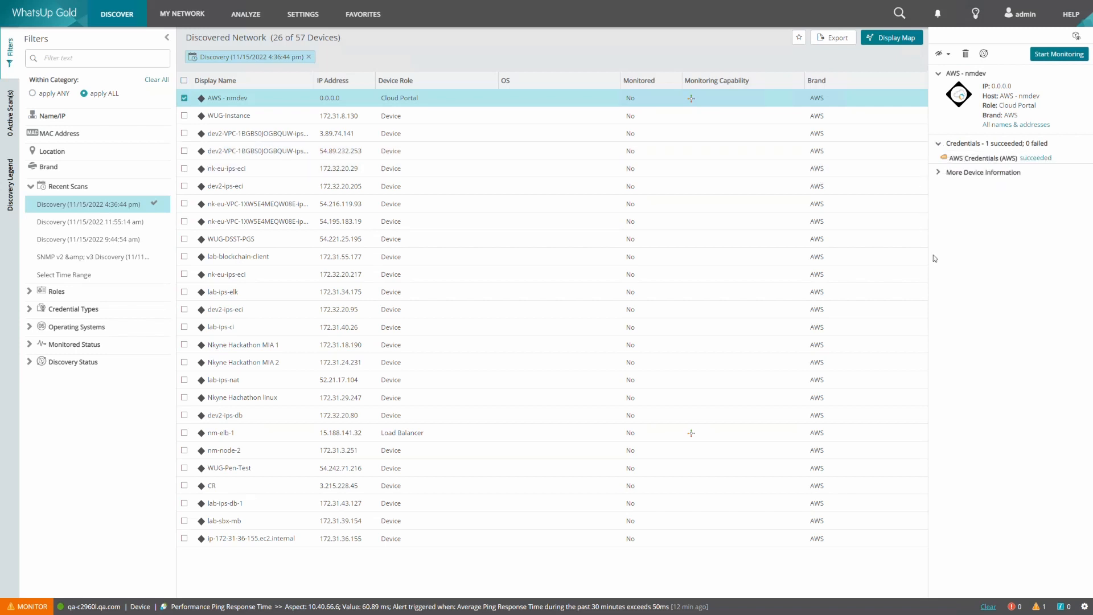
left_click(939, 143)
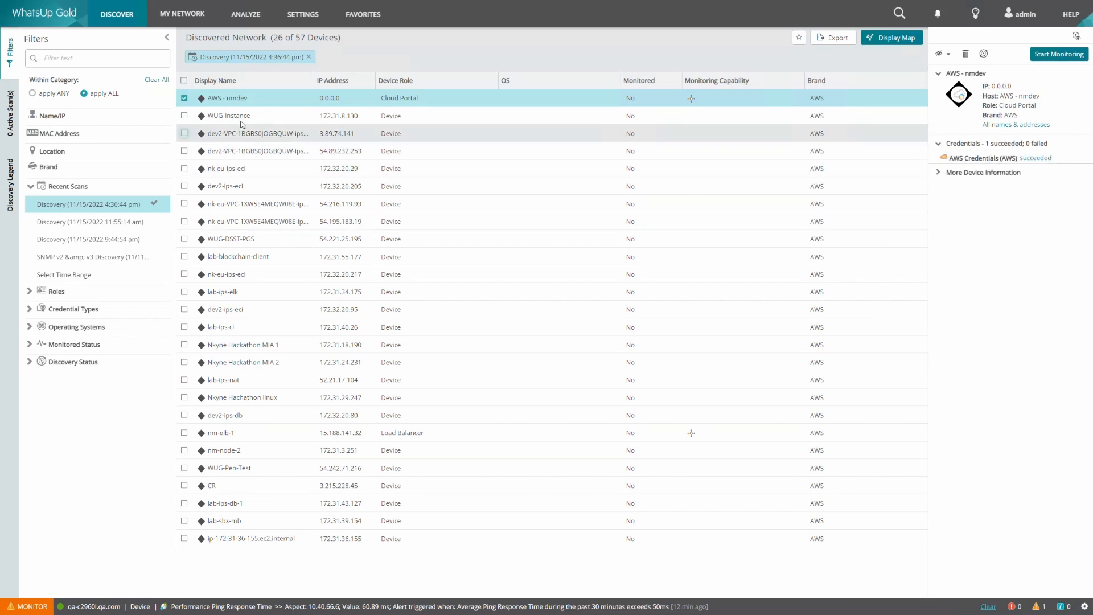
Select all devices from the filtered scan for monitoring and assign them to a new group named AWS Devices under My Network.
left_click(184, 81)
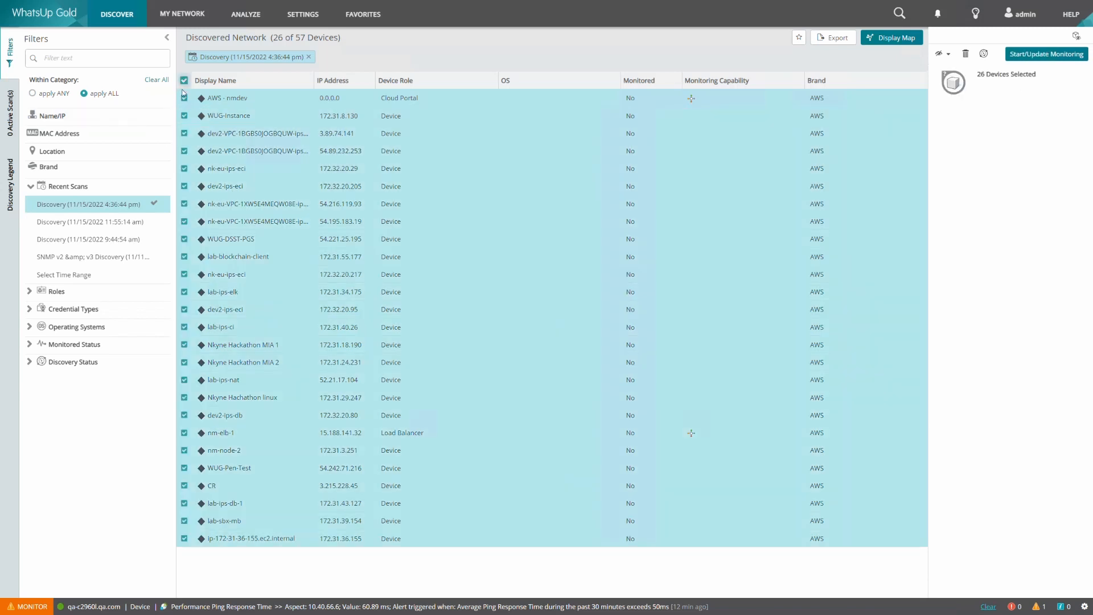
left_click(1073, 56)
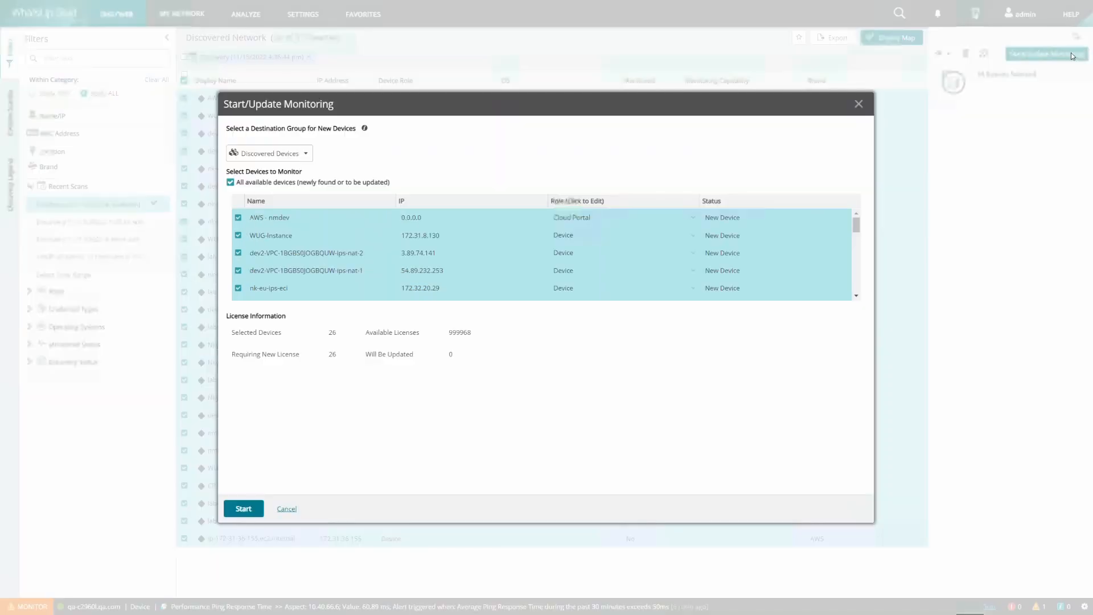
left_click(305, 154)
left_click(265, 170)
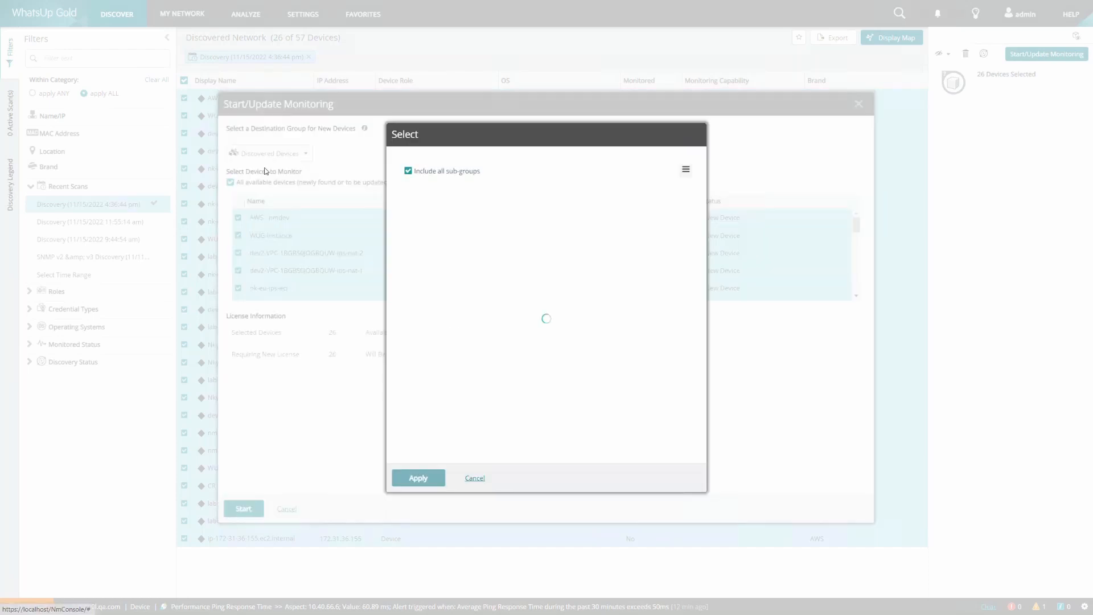
left_click(687, 171)
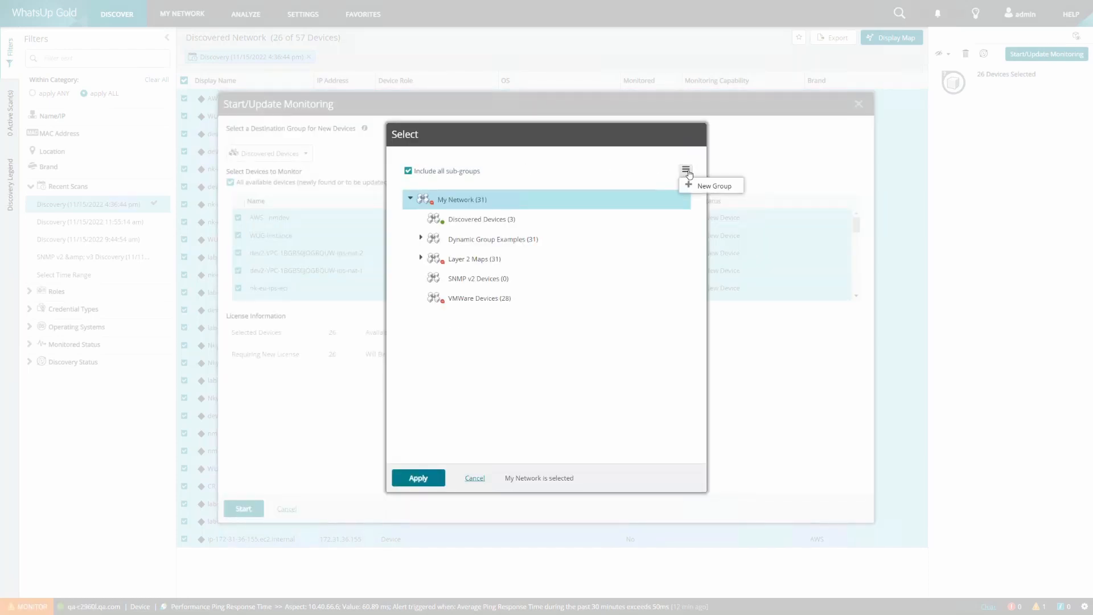
left_click(704, 188)
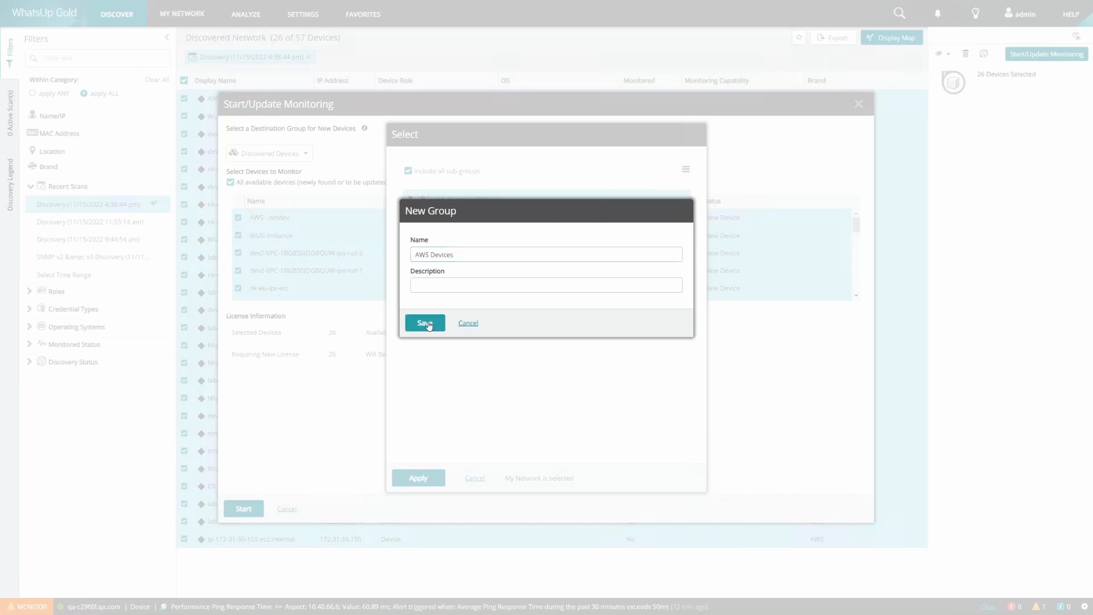
left_click(425, 322)
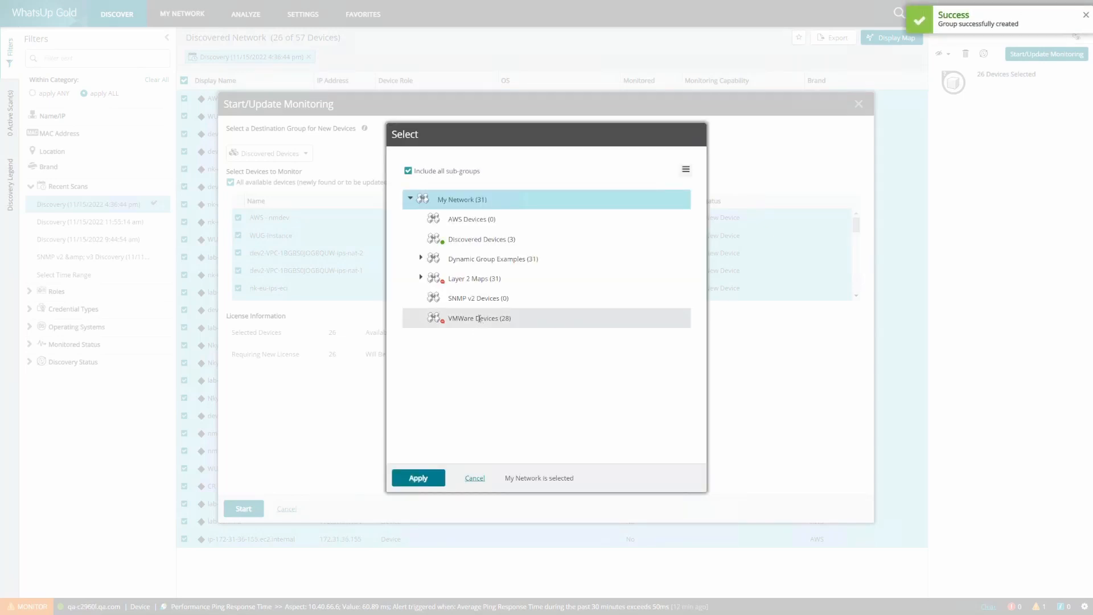
left_click(484, 221)
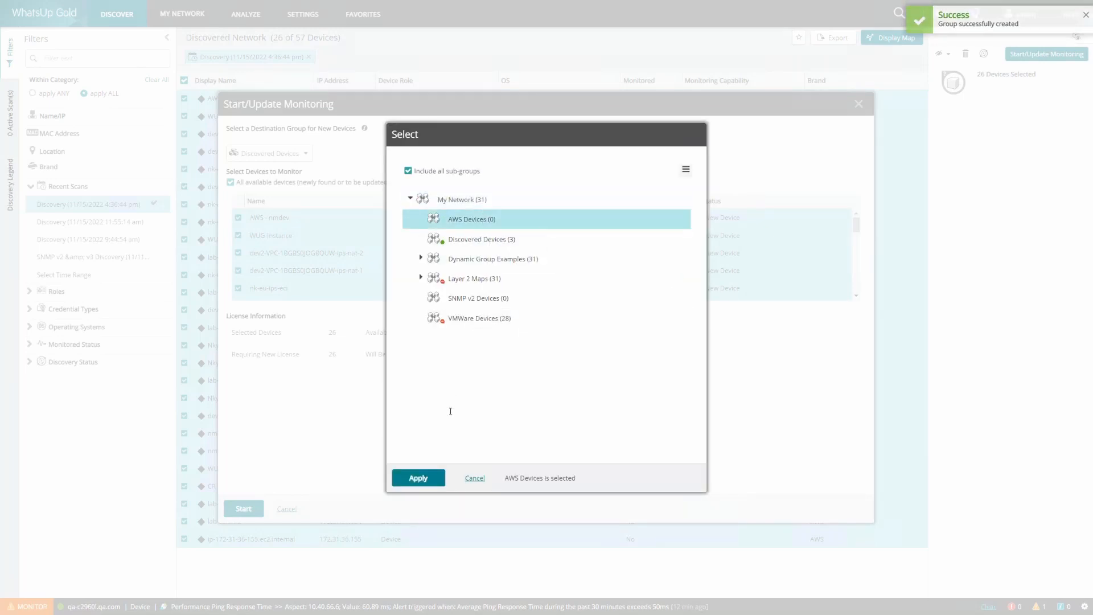
left_click(425, 478)
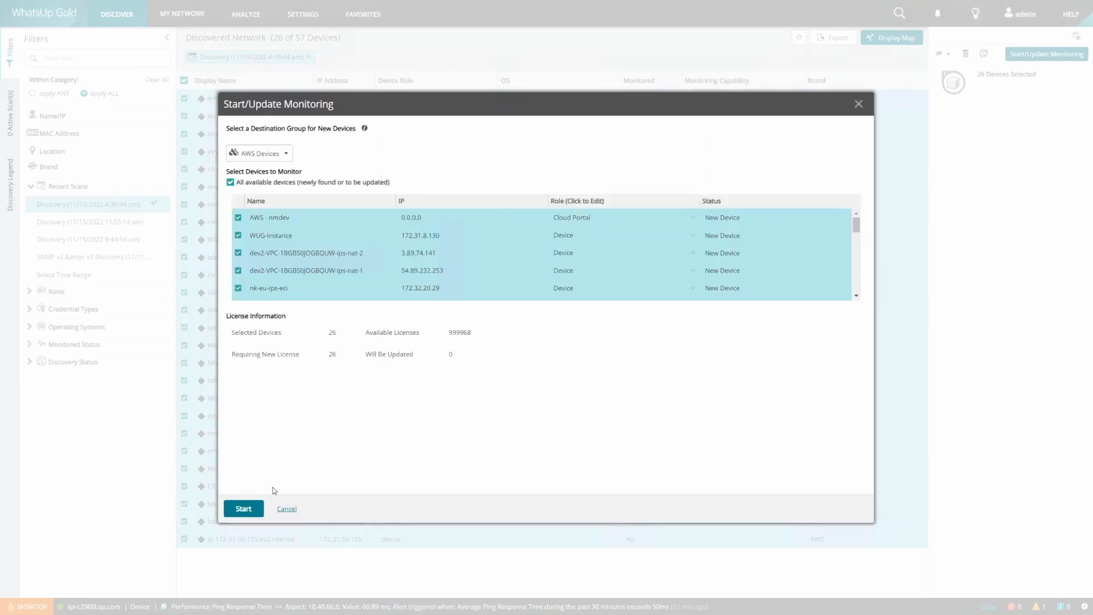
Start monitoring the selected AWS devices and display the AWS Devices group under My Network as a map.
left_click(244, 509)
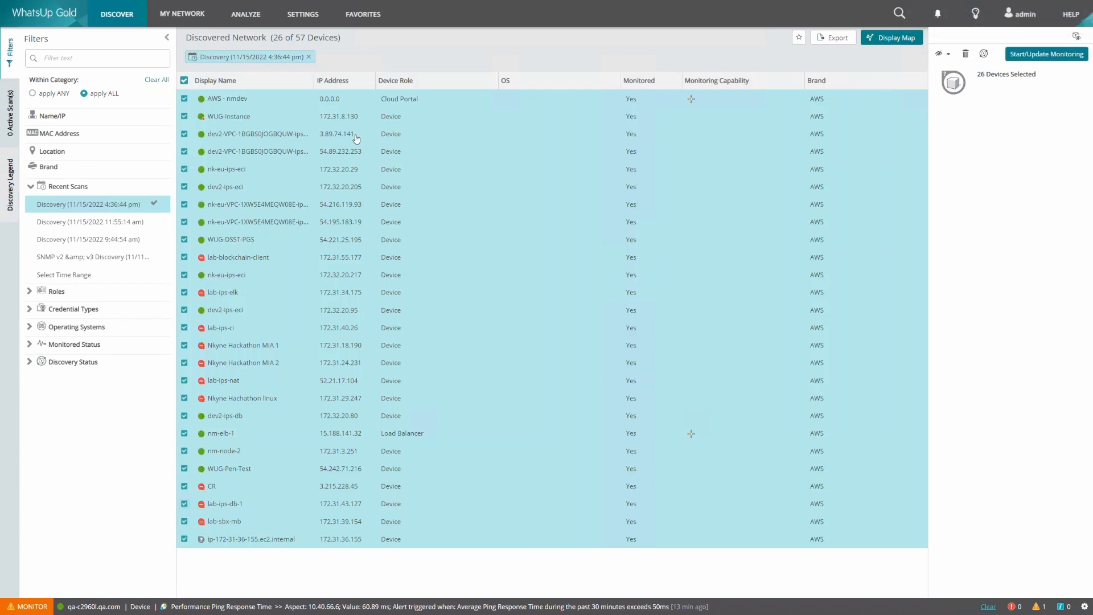
left_click(190, 16)
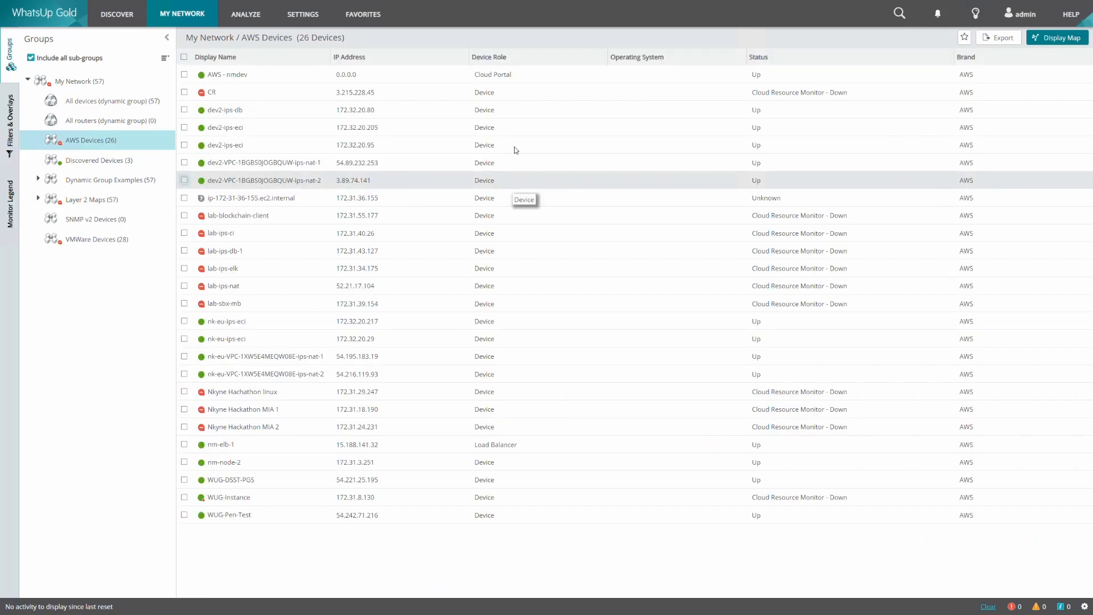
left_click(1055, 39)
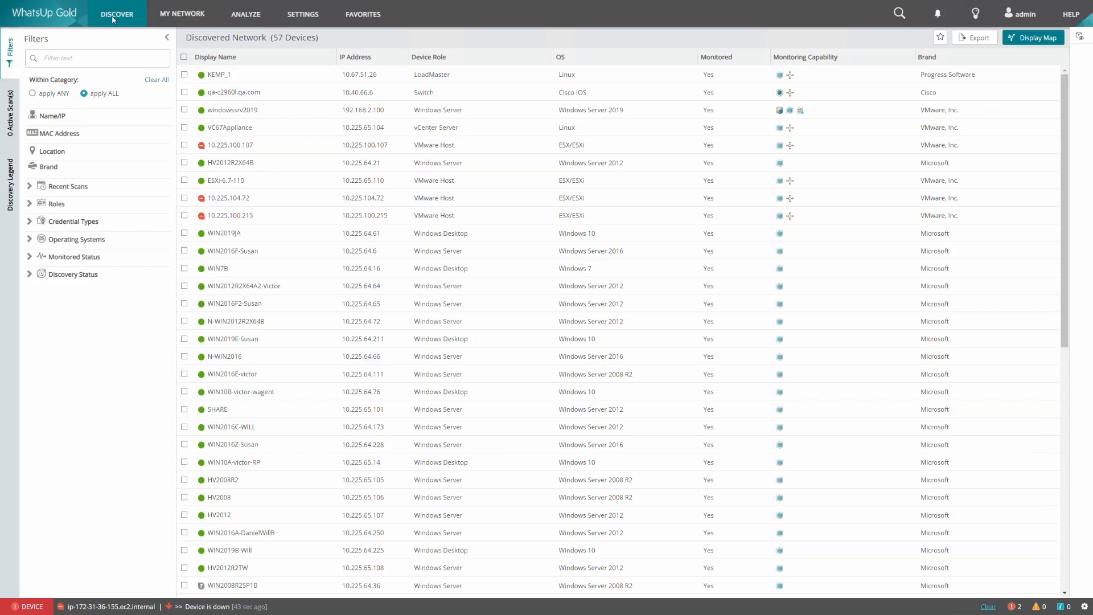
Create a new discovery scan with only Azure devices as the starting set, excluding listed devices or ranges, gateway IP and local subnet.
mouse_move(117, 17)
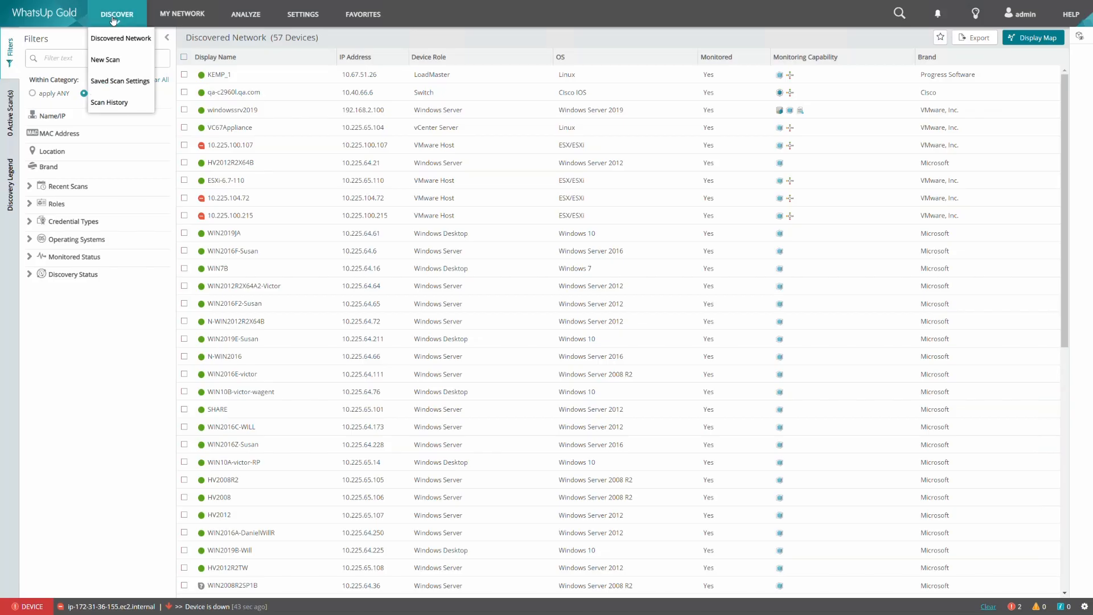
left_click(116, 61)
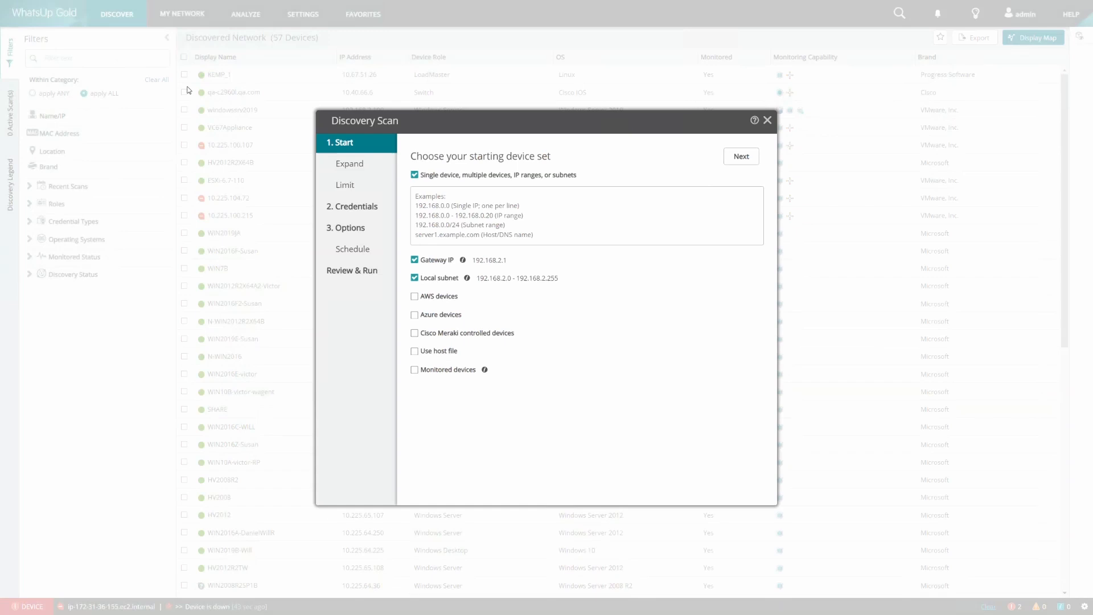
left_click(415, 175)
left_click(414, 260)
left_click(414, 278)
left_click(415, 316)
Turn off scan expansion to the virtualization environment, wireless infrastructure and storage devices.
left_click(349, 163)
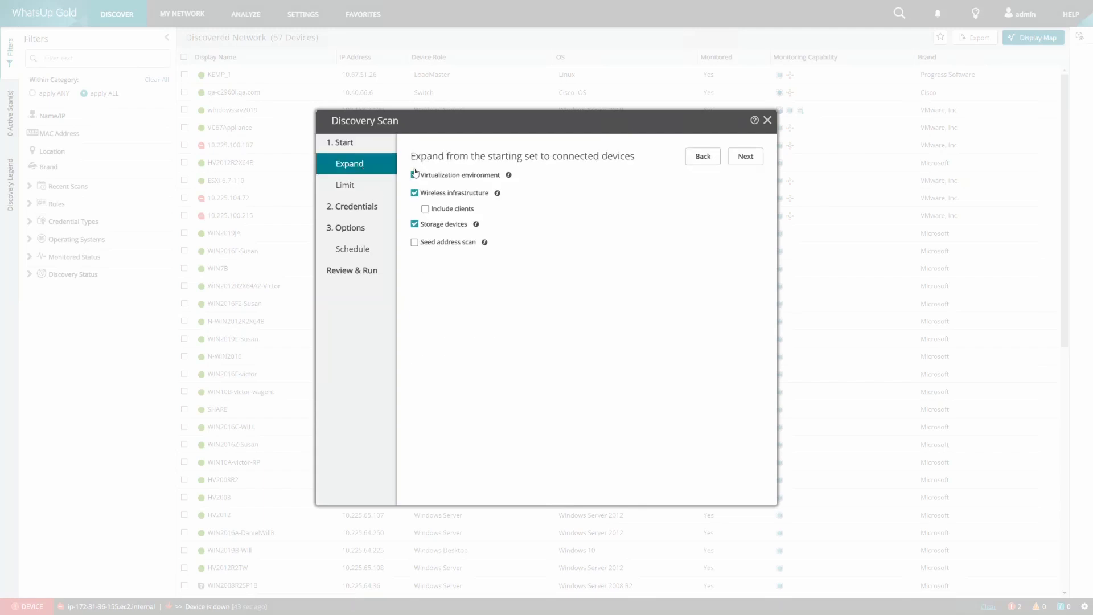
left_click(415, 175)
left_click(415, 193)
left_click(415, 211)
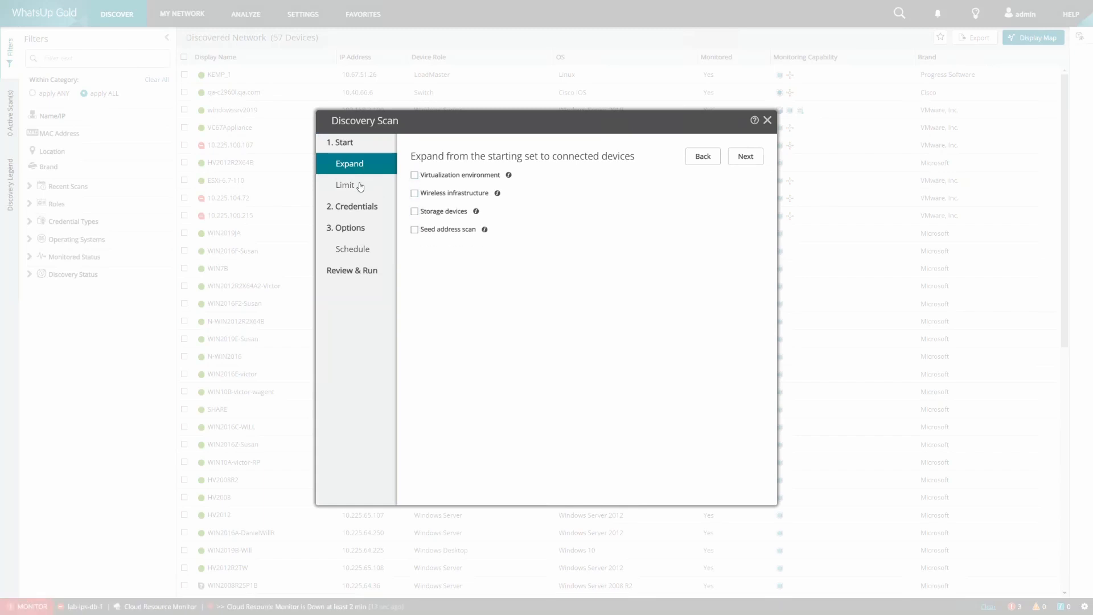
Leave the scan limits unset and select only Azure Credentials for the scan.
left_click(361, 186)
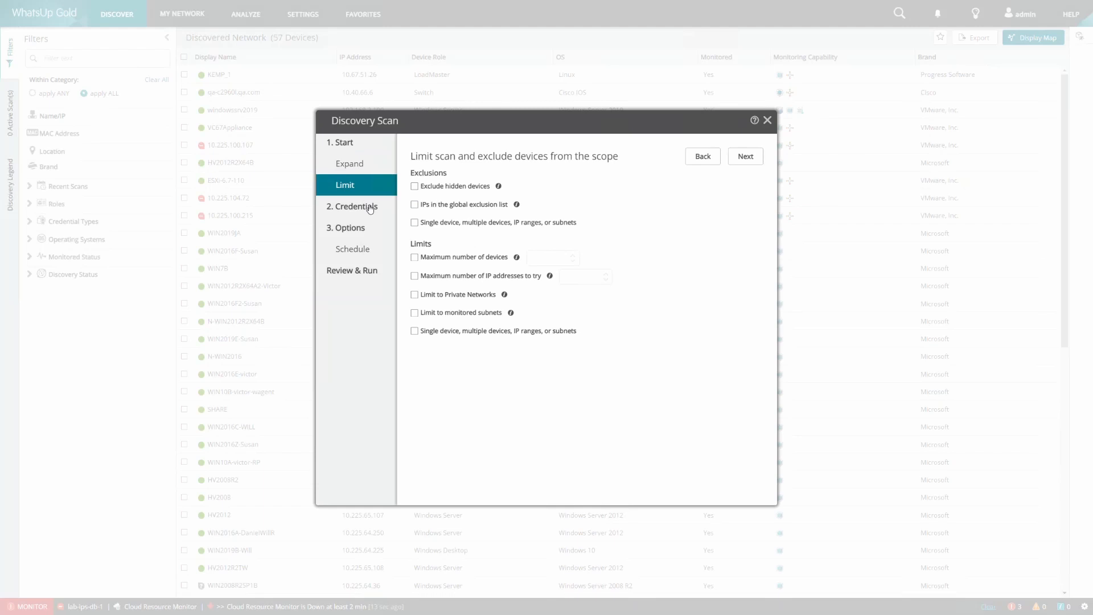
left_click(370, 209)
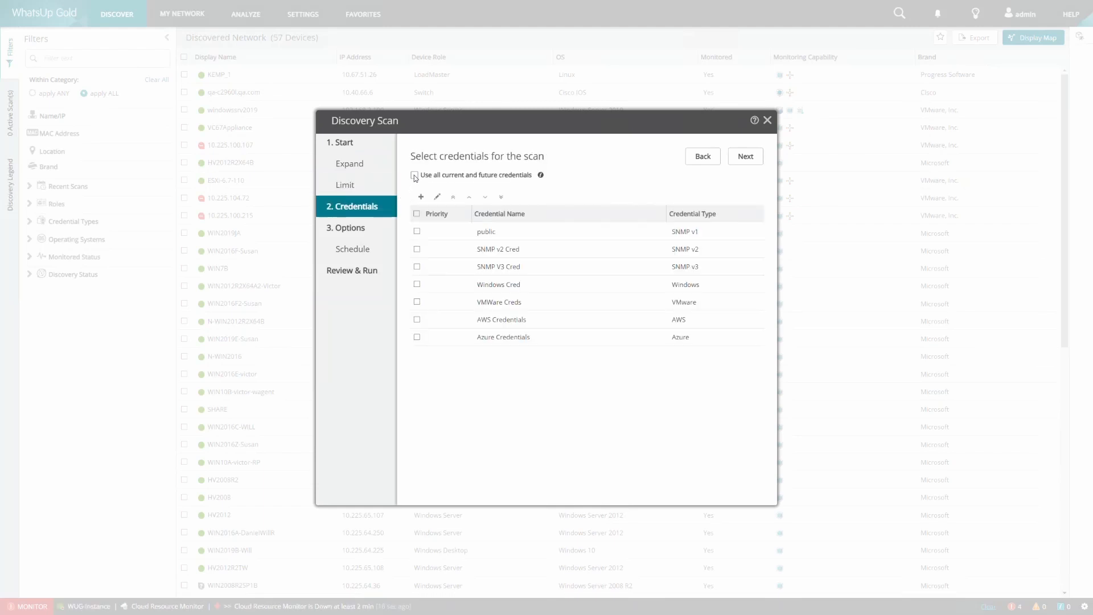
left_click(415, 175)
left_click(415, 174)
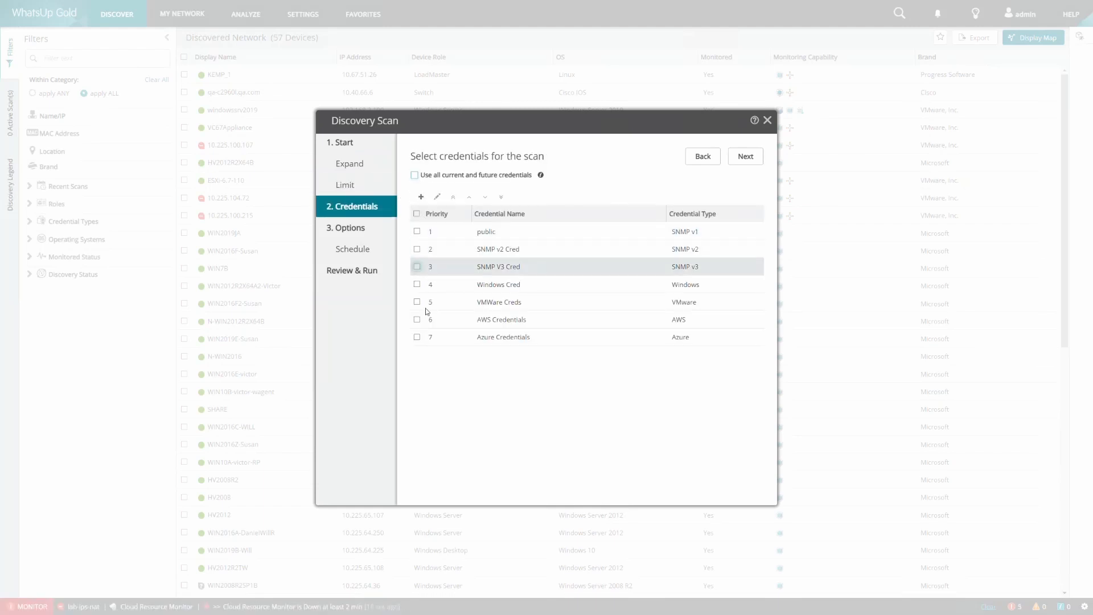
left_click(418, 338)
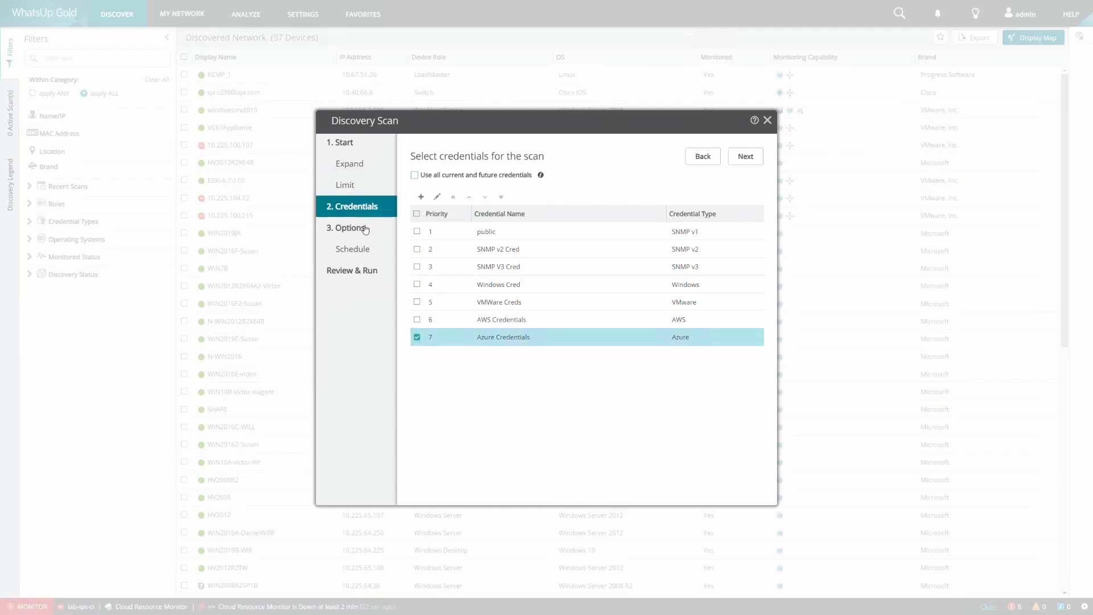
Go through the Azure scan's options and schedule without changes, review the summary and run the scan.
left_click(368, 248)
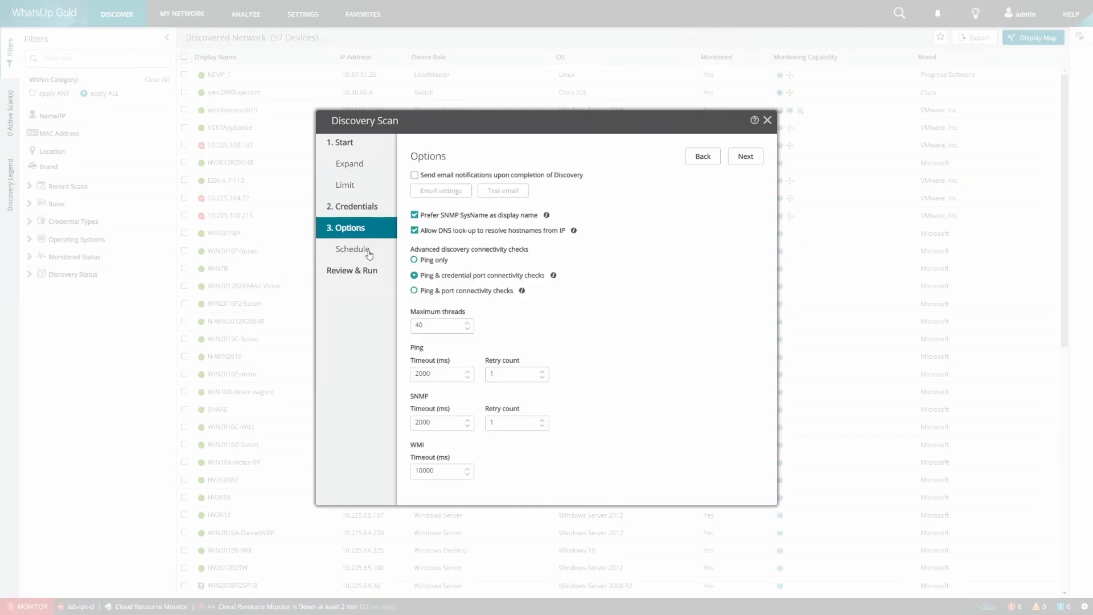
left_click(368, 250)
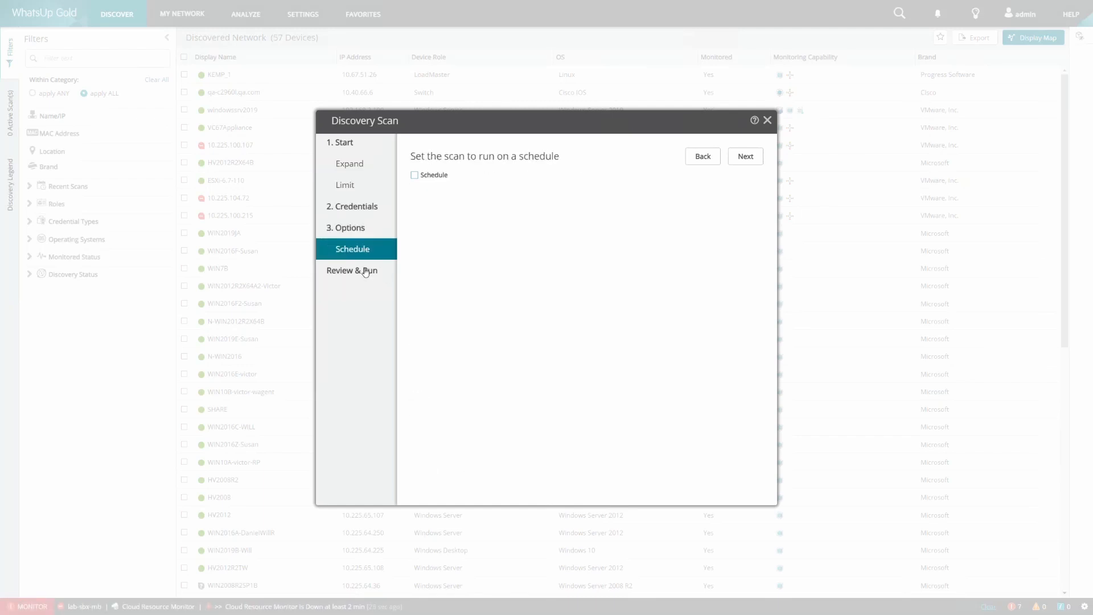
left_click(366, 272)
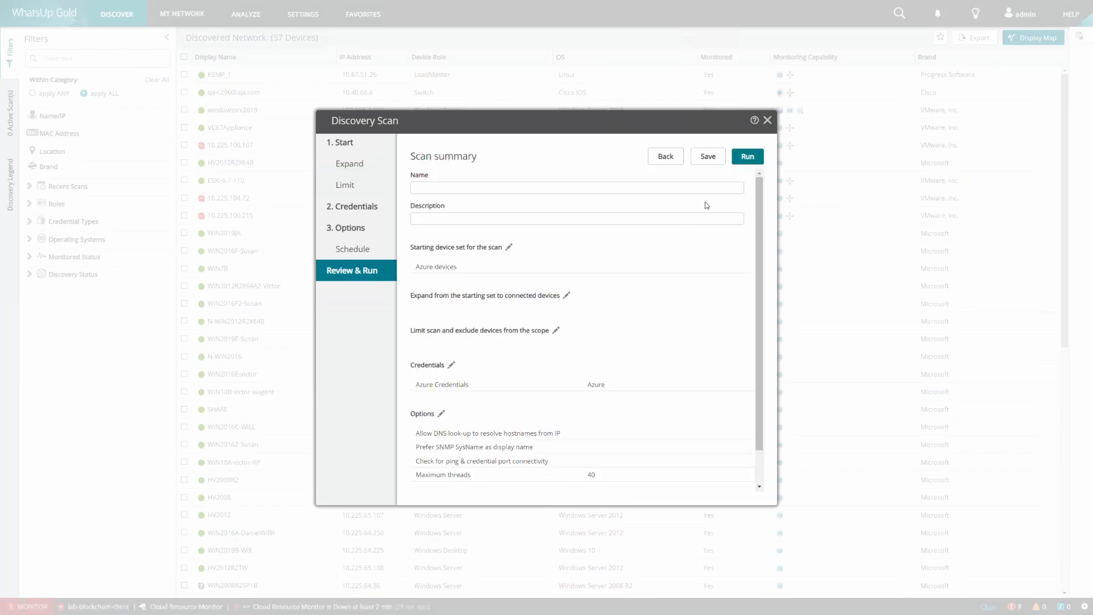
left_click(748, 157)
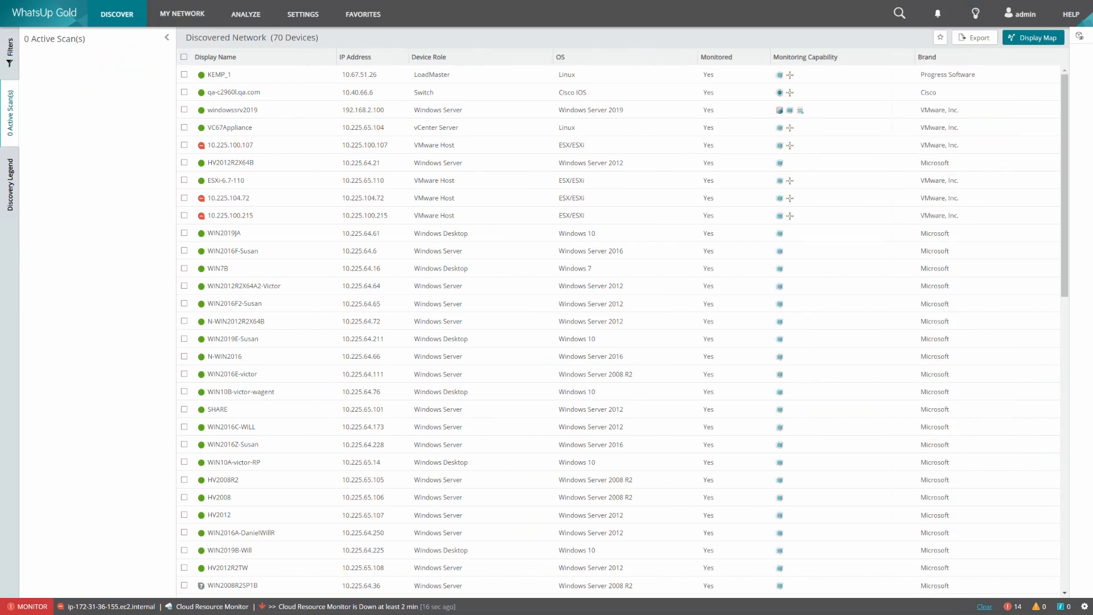
Filter the discovered network to the recent scan Discovery (11/15/2022 4:45:07 pm).
left_click(10, 51)
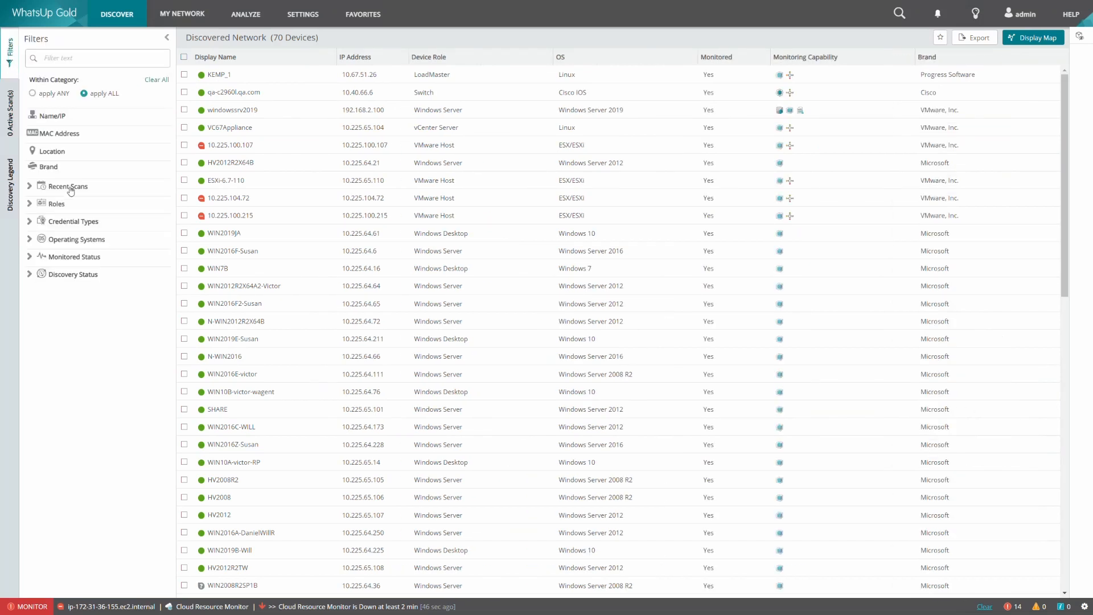
left_click(28, 190)
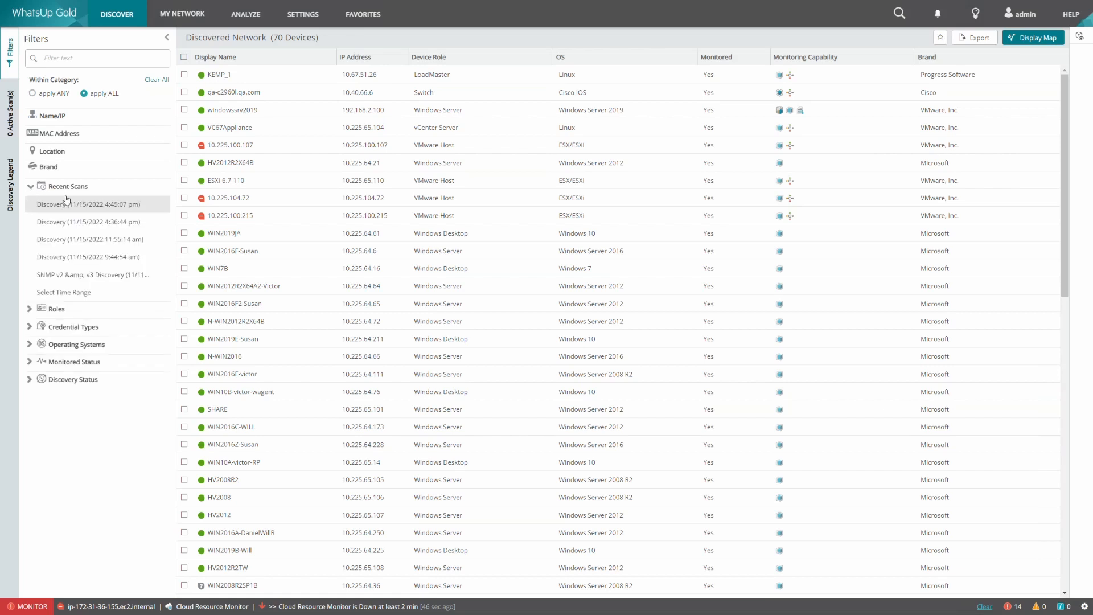
left_click(131, 206)
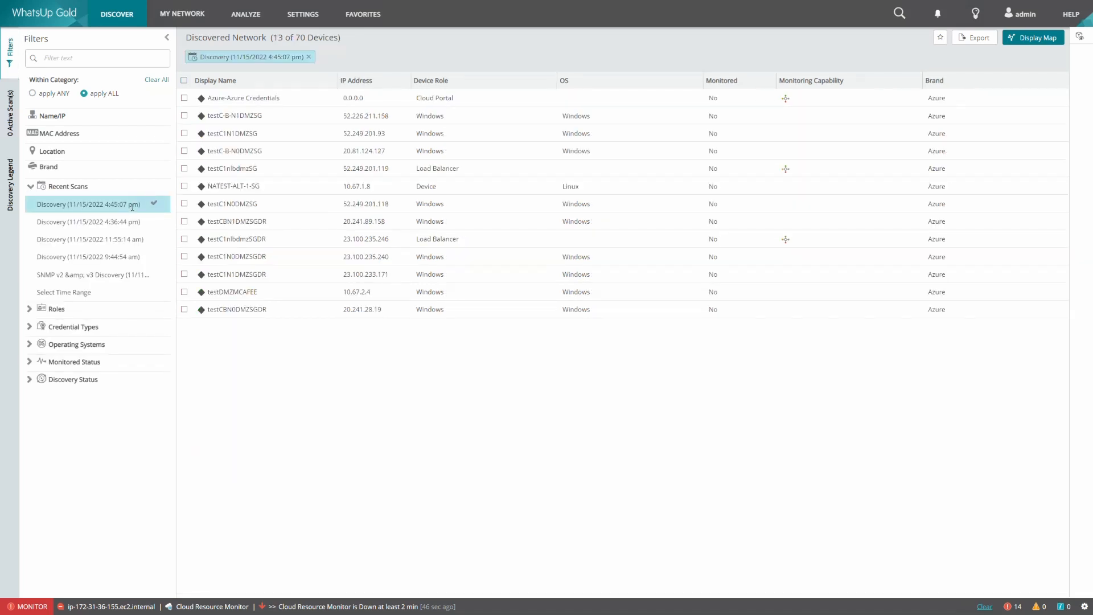
Examine the credential status and additional device information of the Azure-Azure Credentials cloud portal.
left_click(305, 98)
left_click(939, 143)
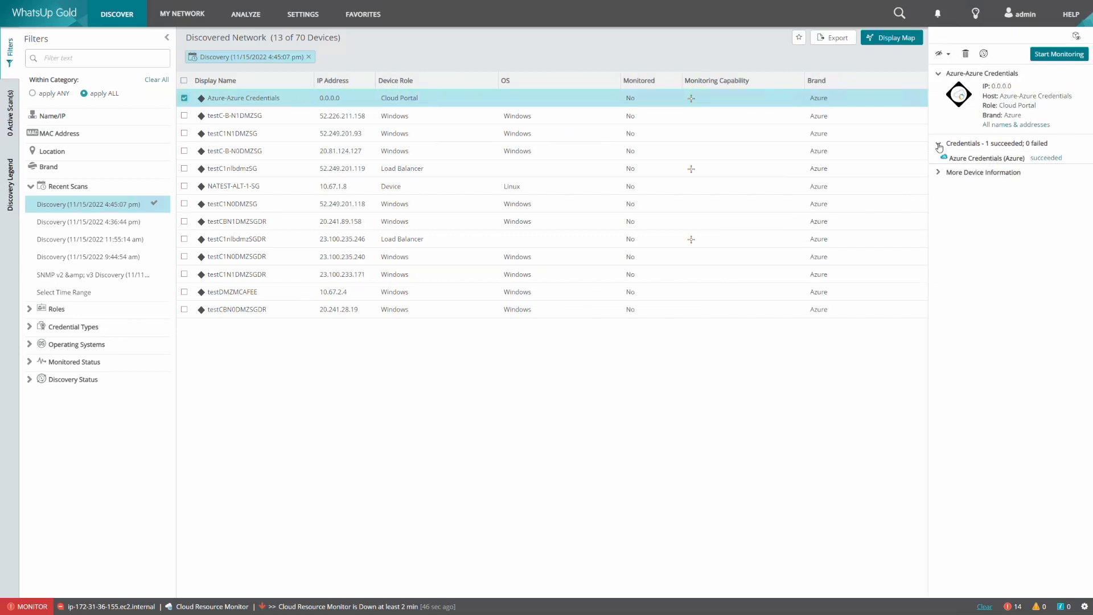
left_click(938, 174)
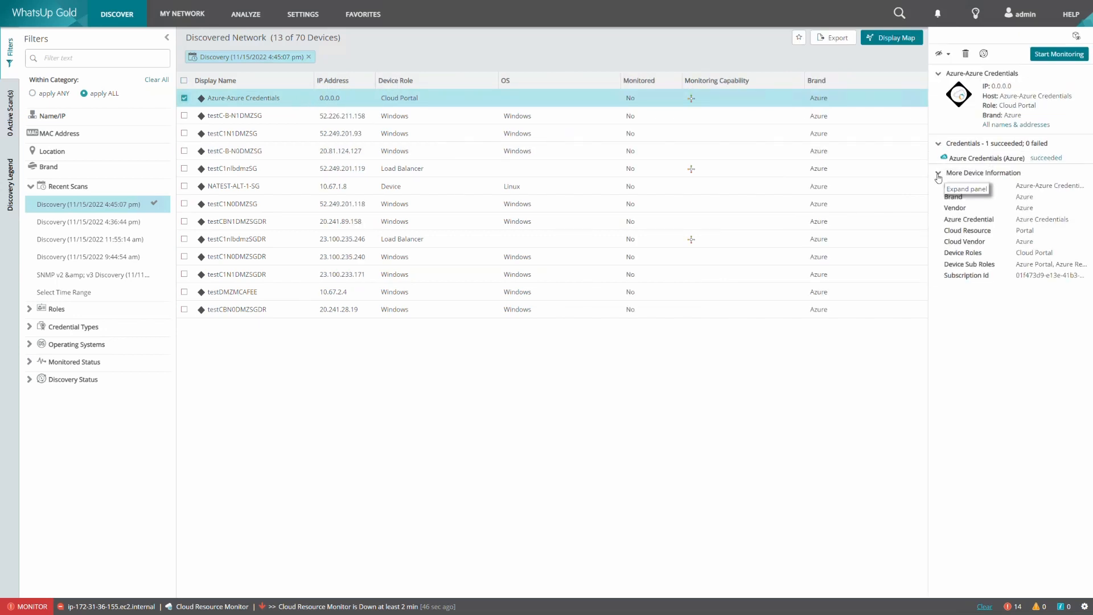
Start monitoring all devices from the filtered Azure scan in a new group named Azure Devices under My Network.
left_click(184, 80)
left_click(1063, 62)
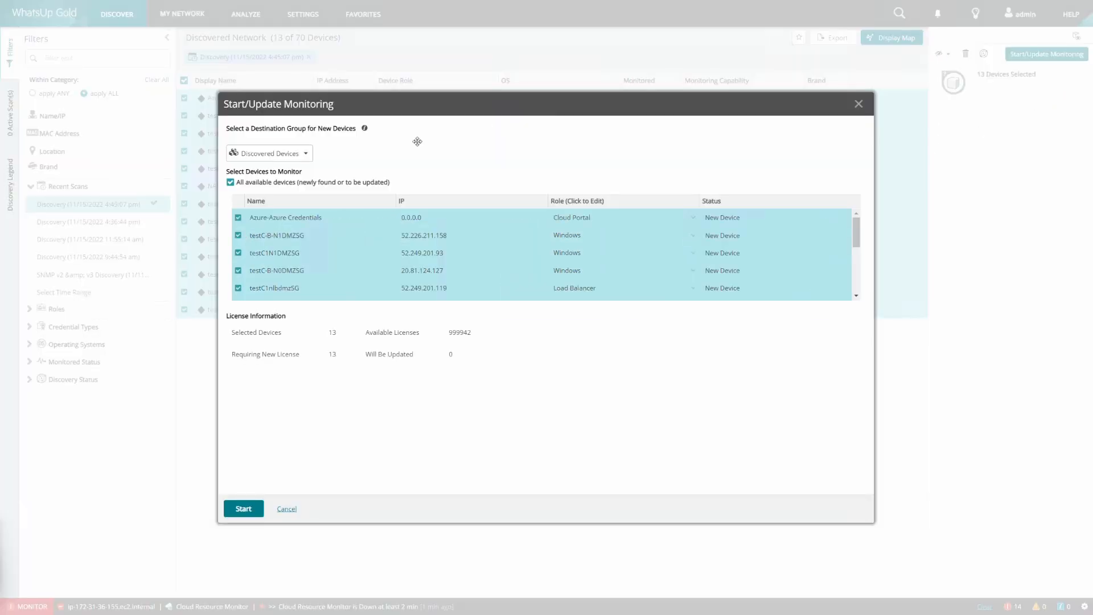
left_click(298, 153)
left_click(286, 171)
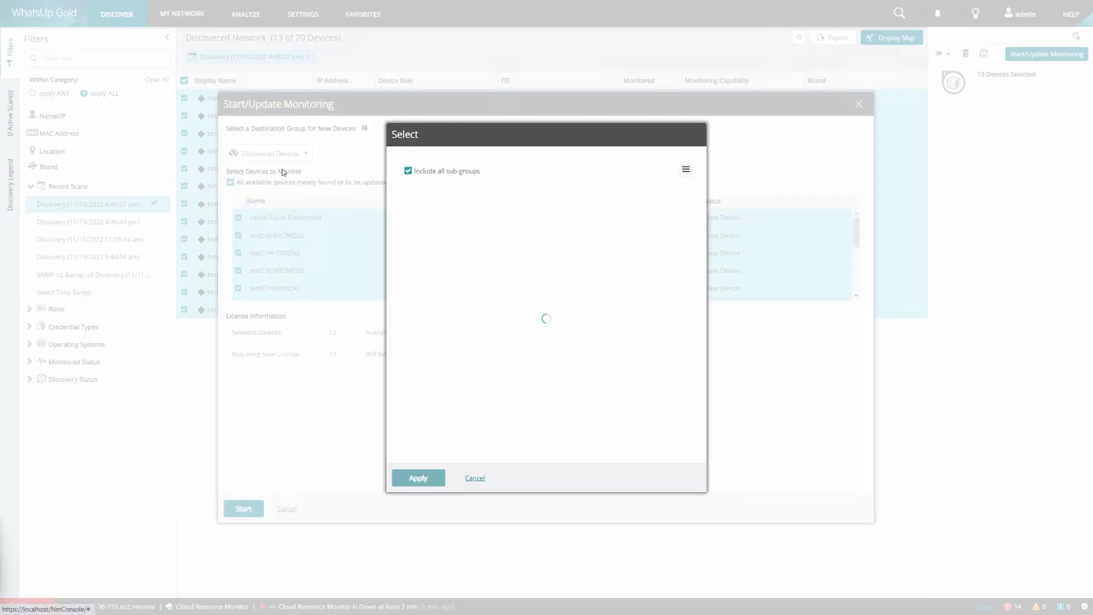
left_click(530, 204)
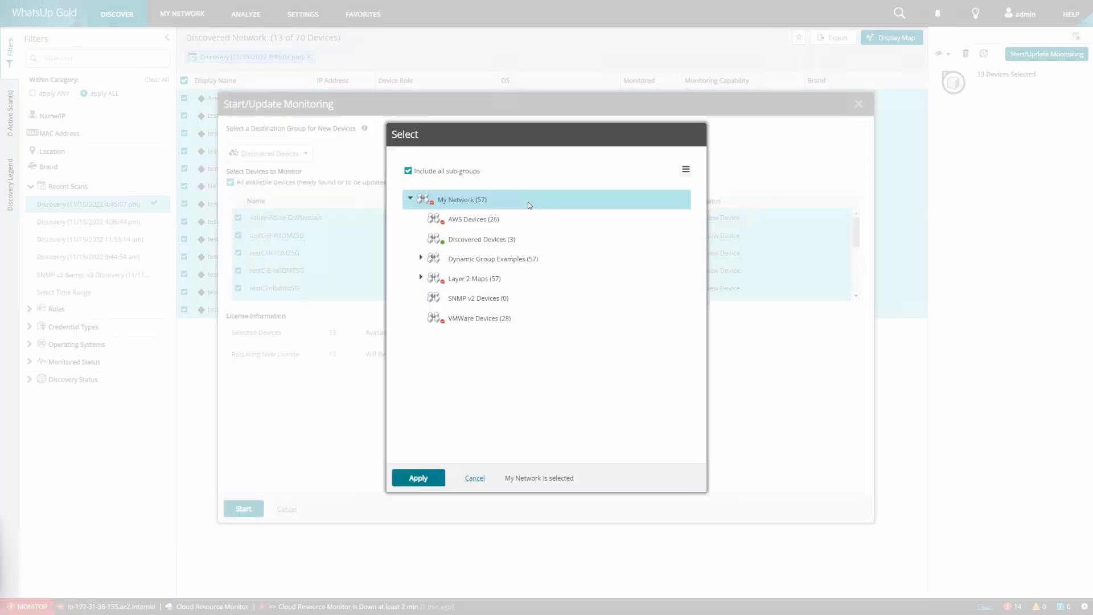
left_click(687, 173)
left_click(702, 186)
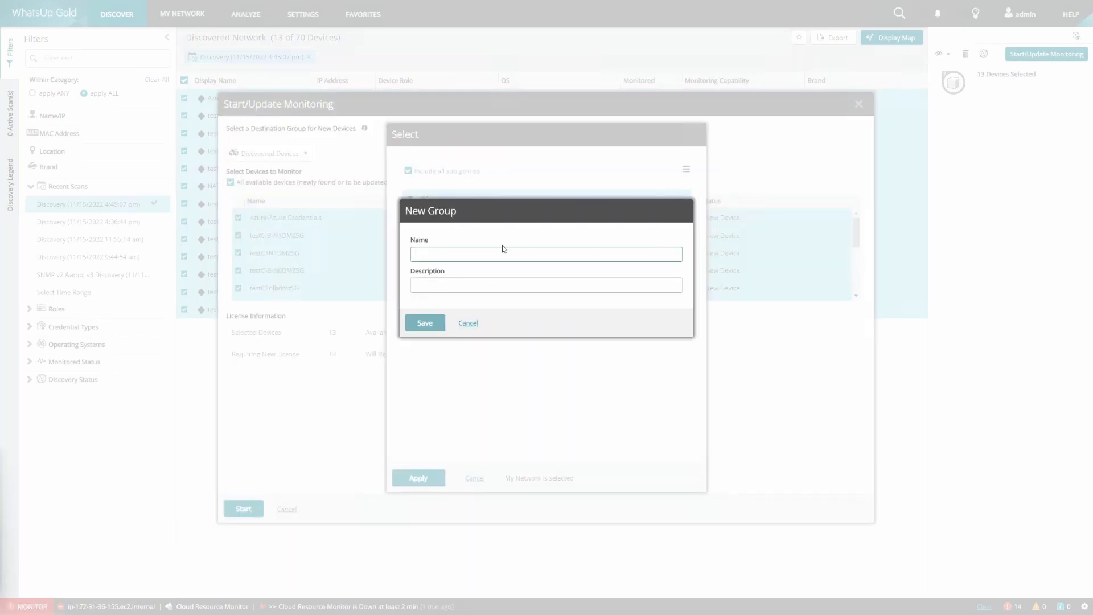
type("Cloud Monitor")
left_click(425, 322)
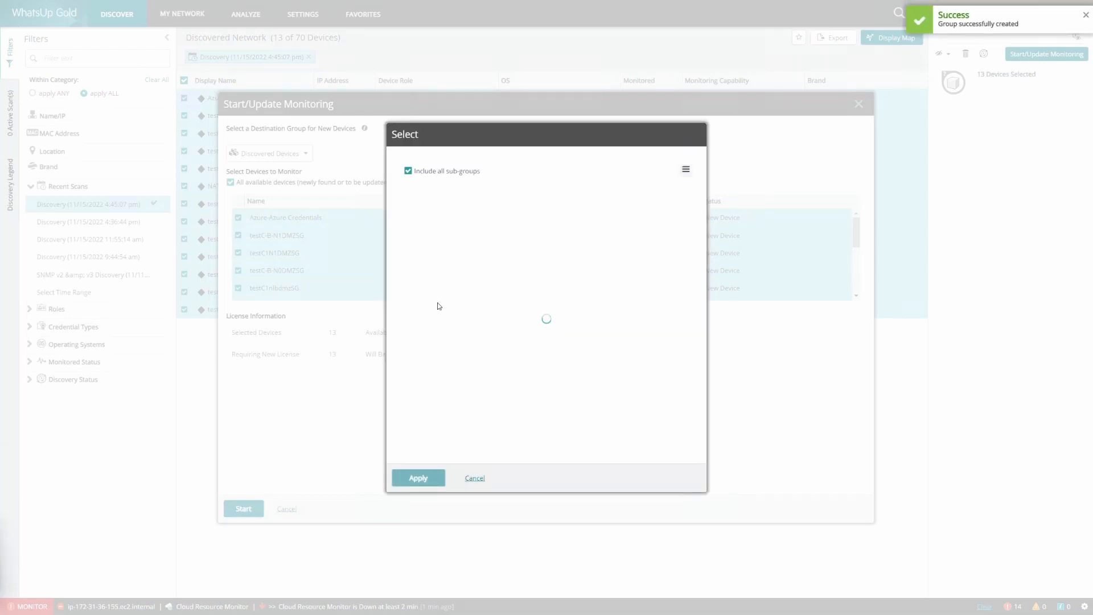
left_click(419, 478)
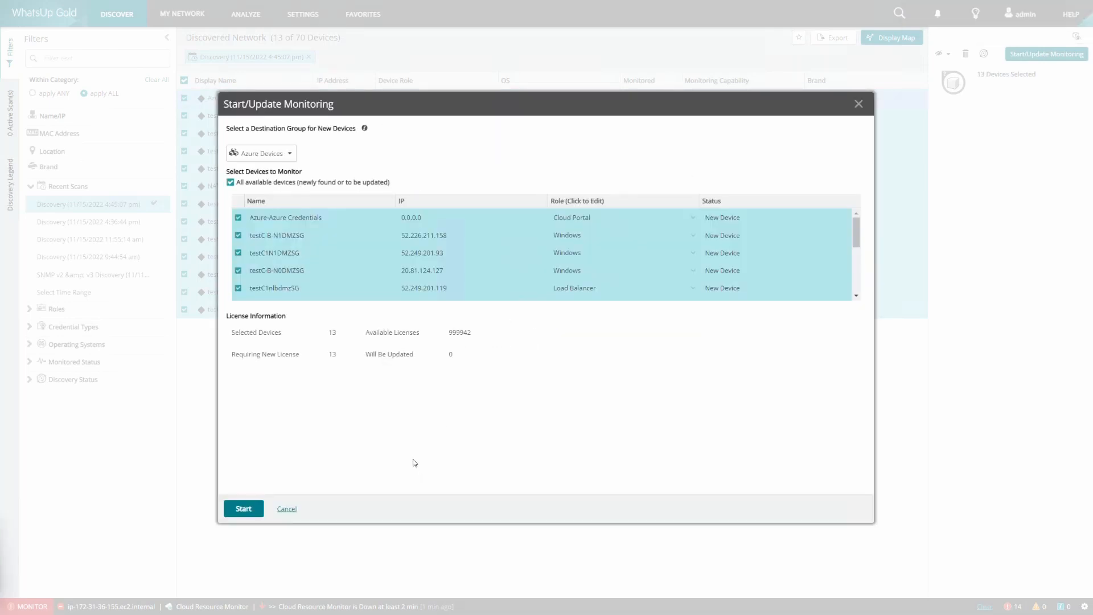
left_click(250, 509)
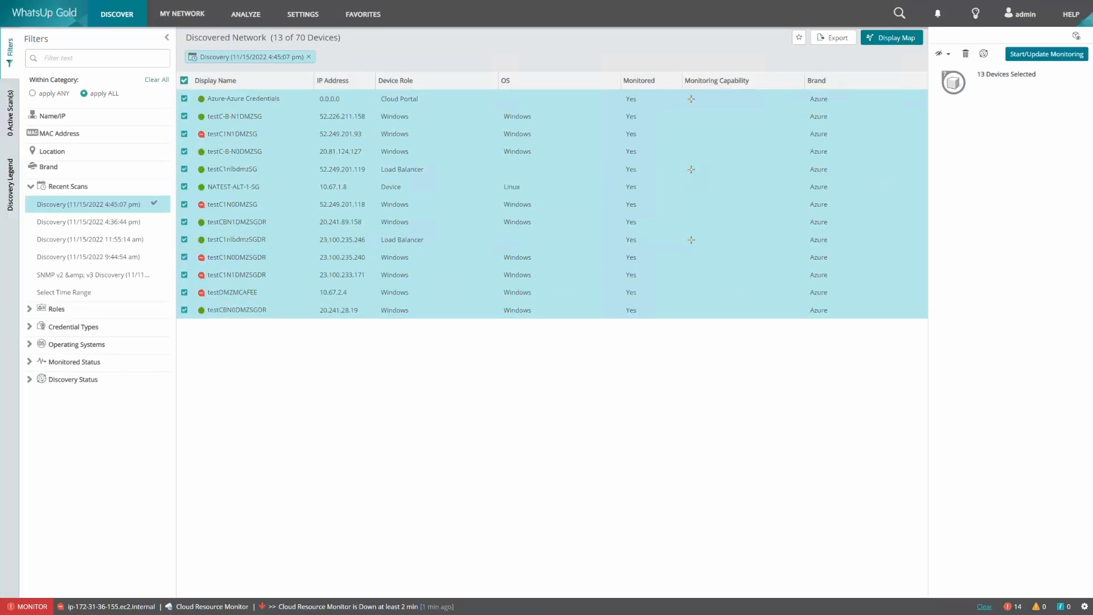
View the Azure Devices group under My Network, select the Azure-Azure Credentials portal and display the group's map.
left_click(182, 14)
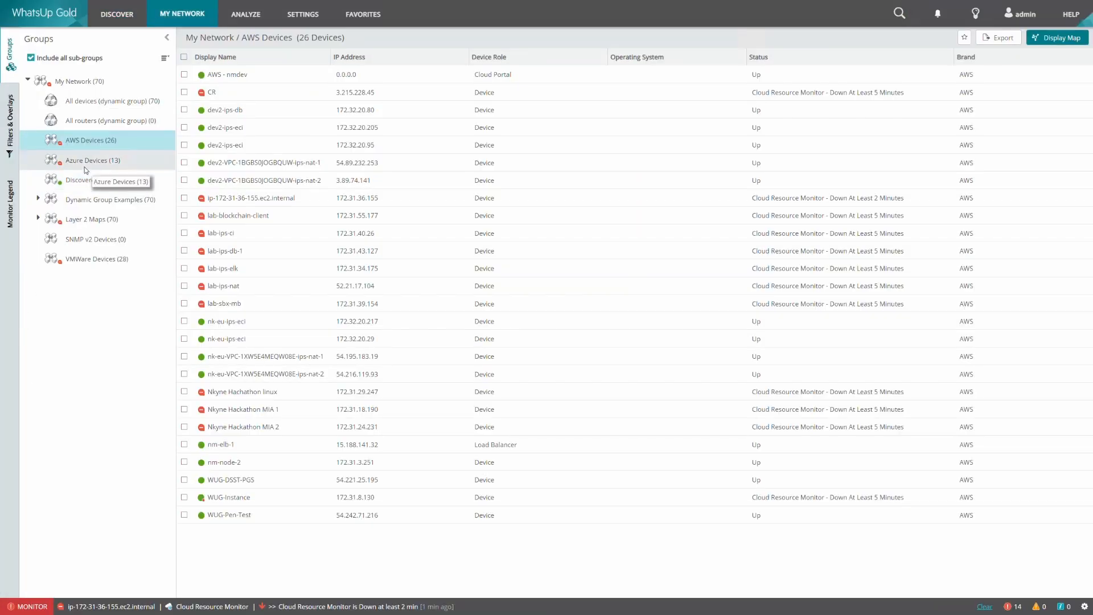
left_click(84, 167)
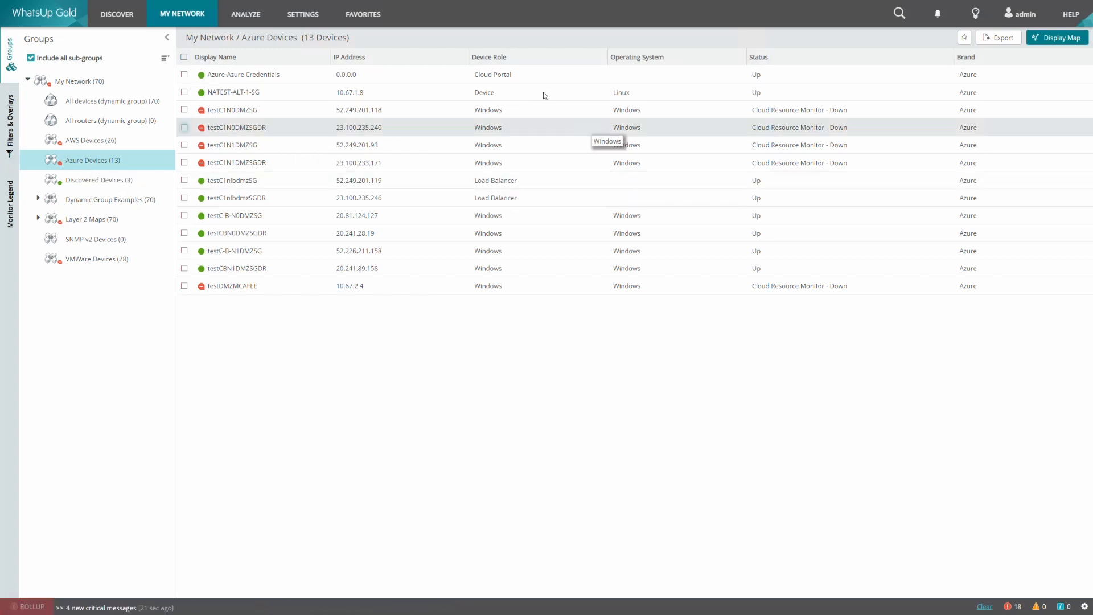
left_click(552, 76)
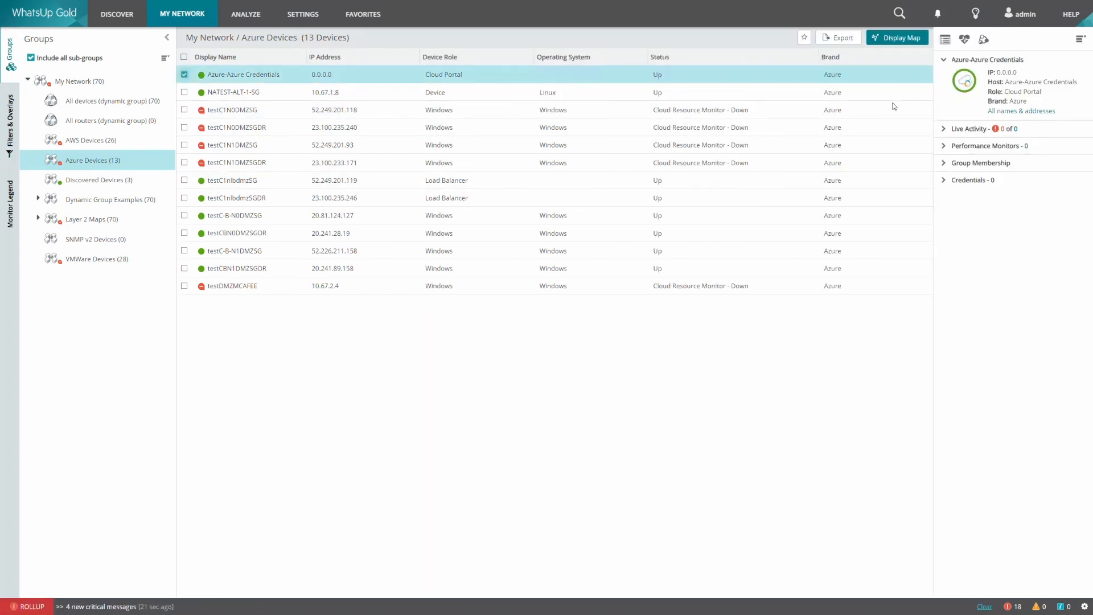
left_click(906, 41)
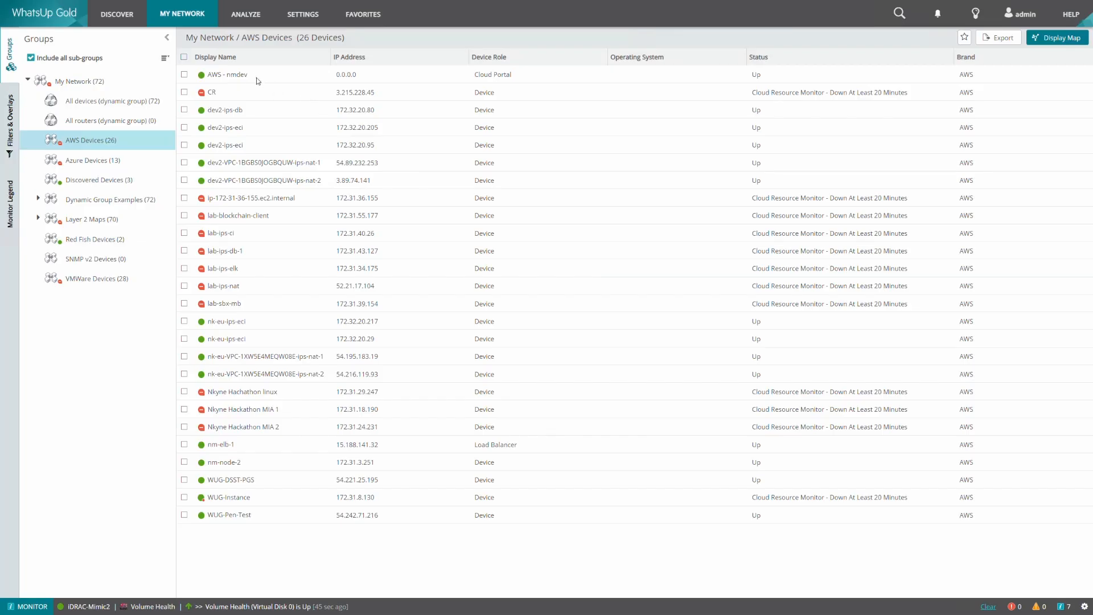
Examine the performance monitors, credentials and device properties of the AWS - nmdev cloud portal in AWS Devices.
left_click(255, 78)
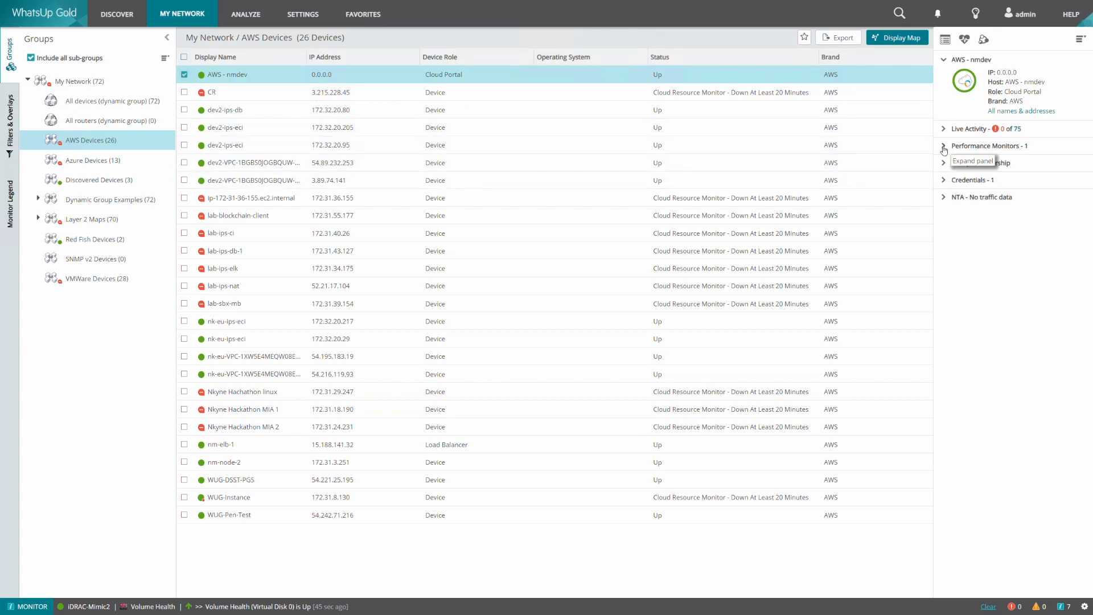
left_click(944, 147)
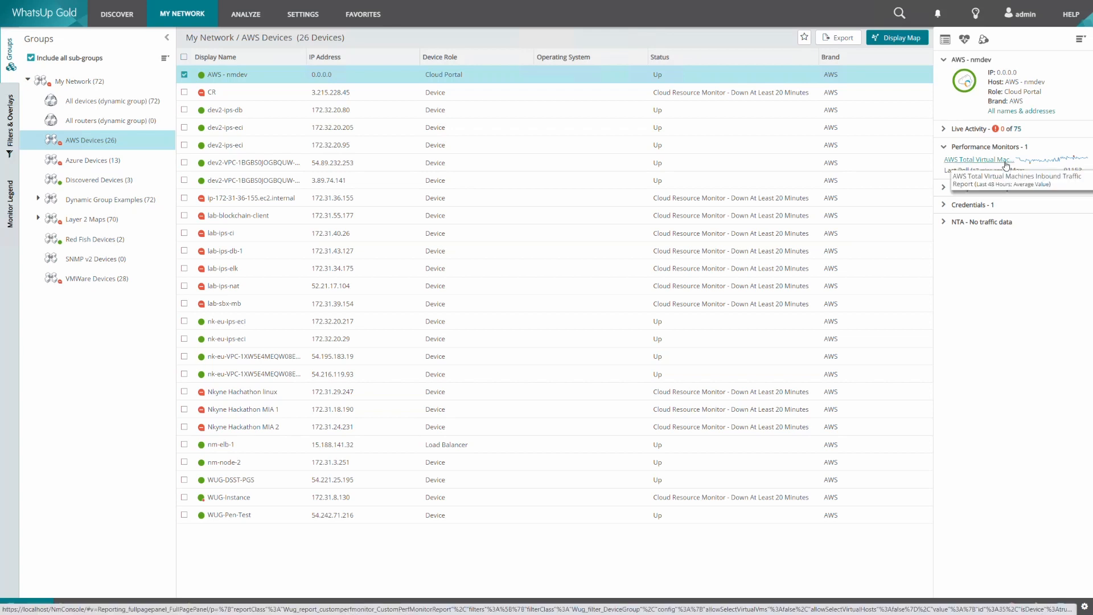
left_click(945, 206)
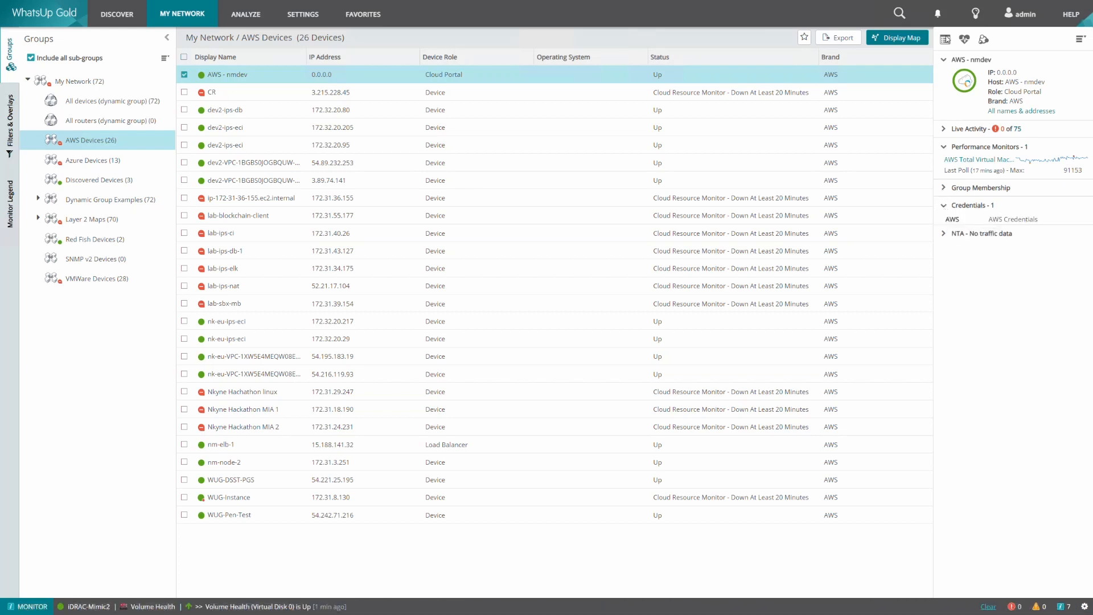
left_click(946, 40)
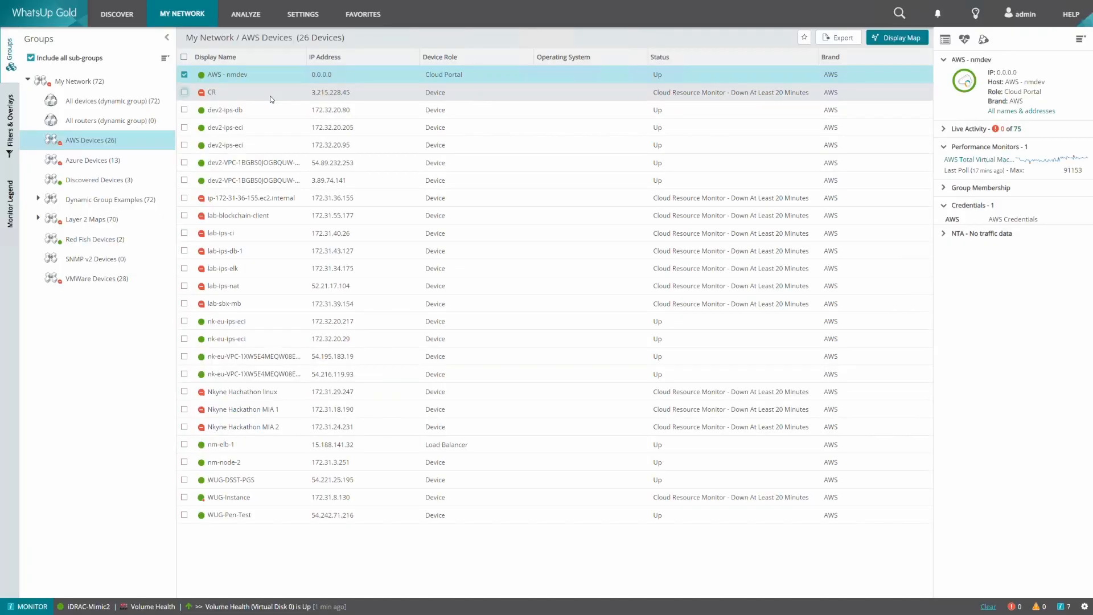
Open the device properties of the CR device in the AWS Devices group.
left_click(270, 96)
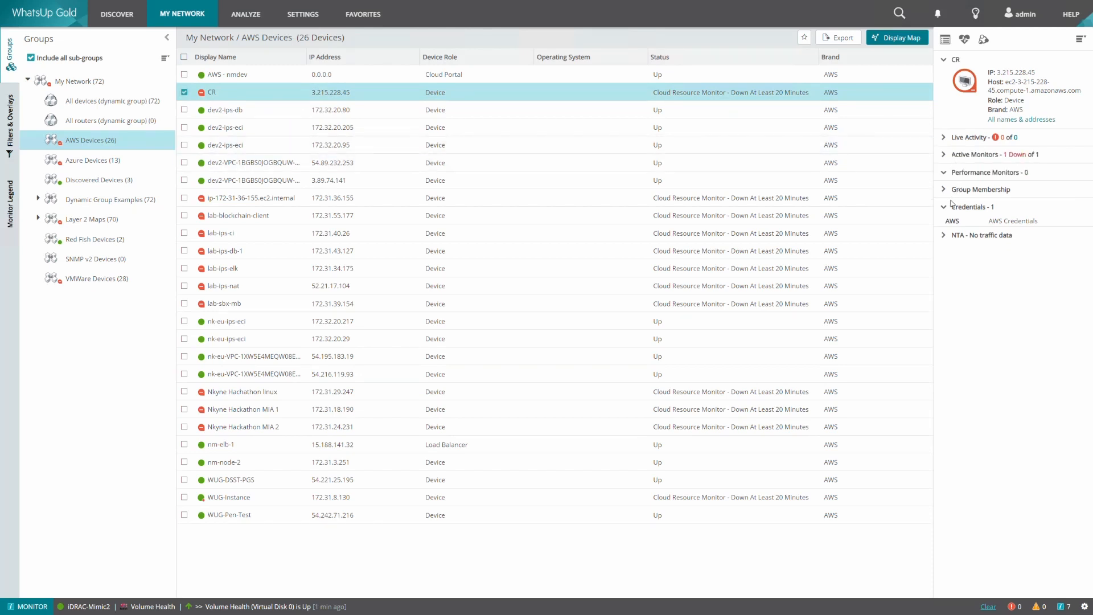
left_click(945, 40)
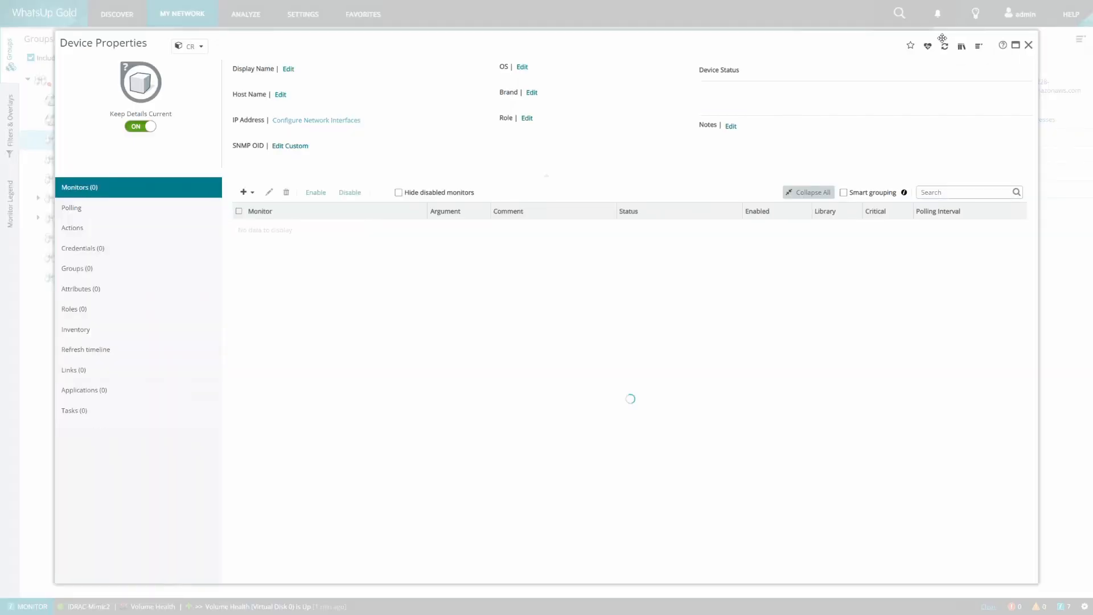